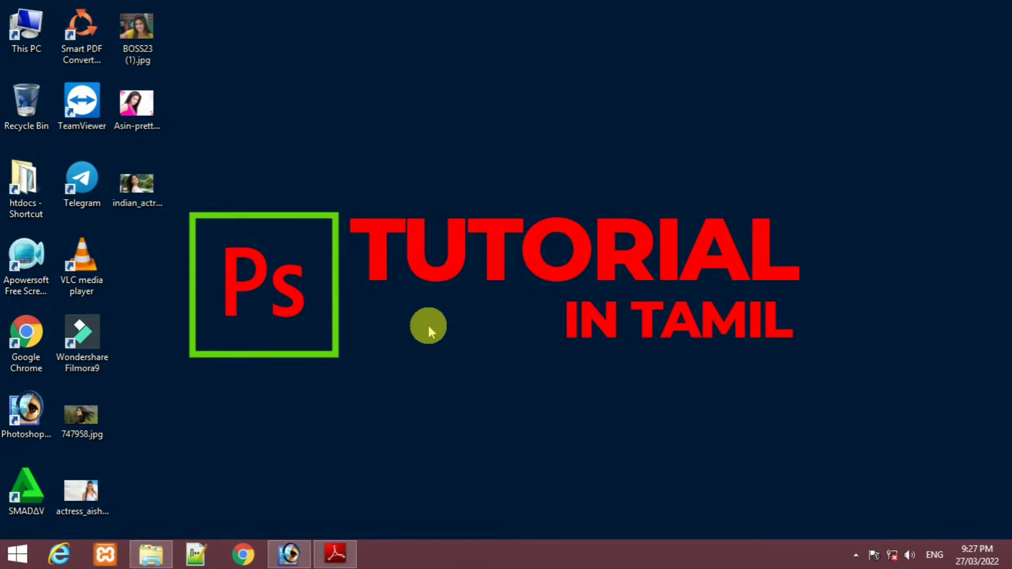
Launch Adobe Photoshop from the Windows taskbar.
{"action": "left_click", "coordinate": [289, 553]}
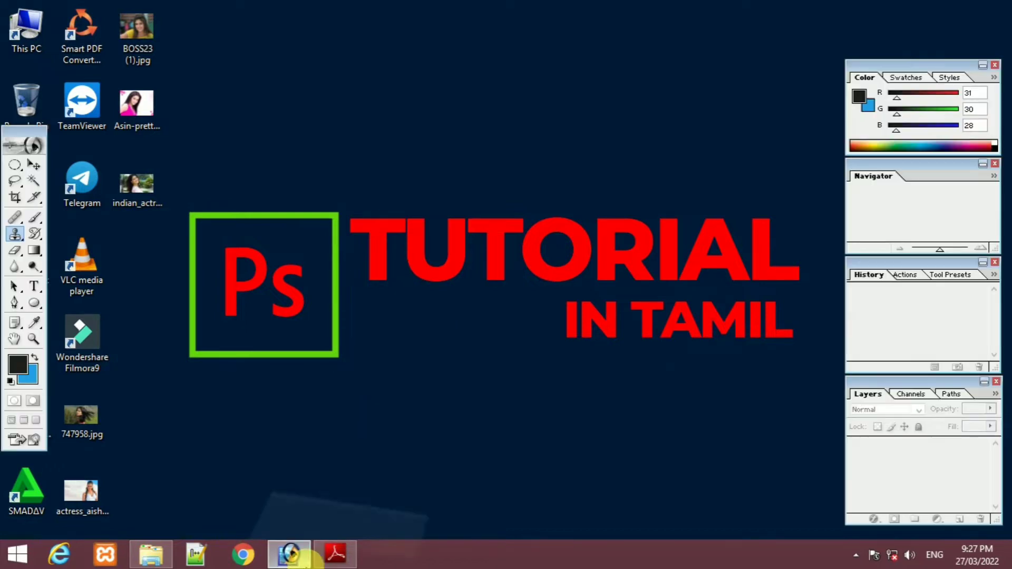
Create a new 1024×768, 72 dpi document with Transparent contents.
{"action": "left_click", "coordinate": [10, 24]}
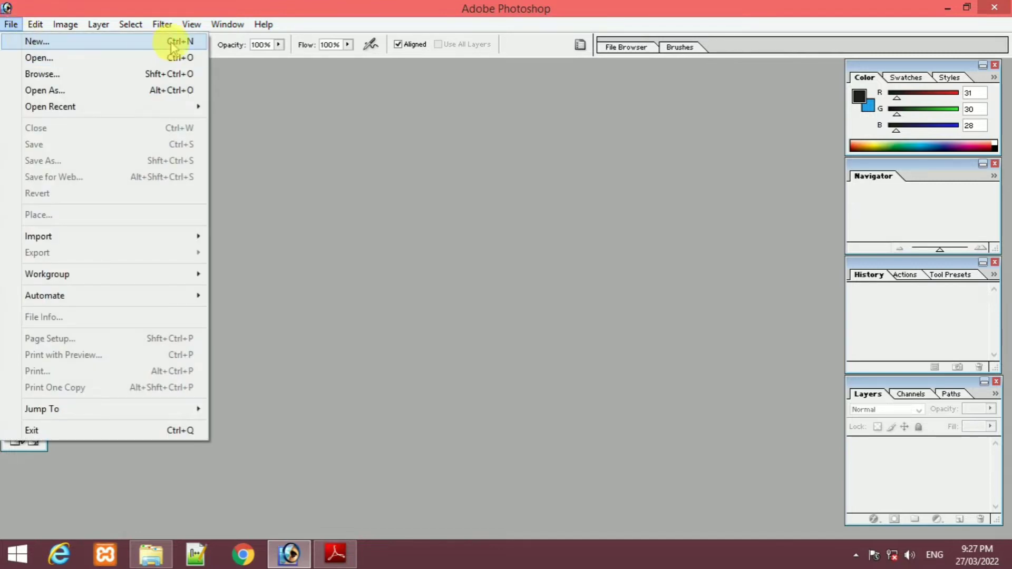
{"action": "left_click", "coordinate": [179, 42]}
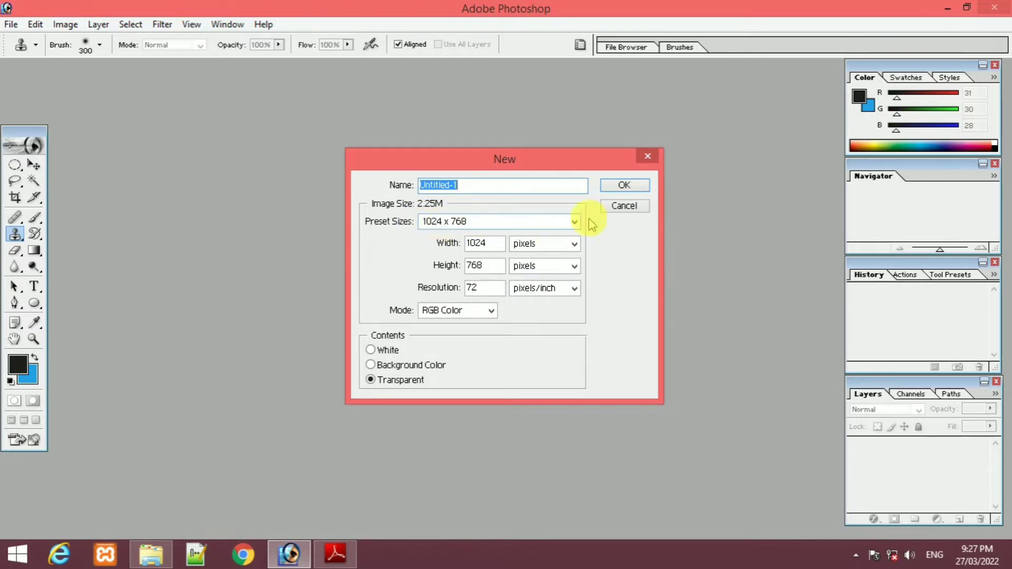
{"action": "left_click", "coordinate": [623, 187]}
{"action": "key", "text": "v"}
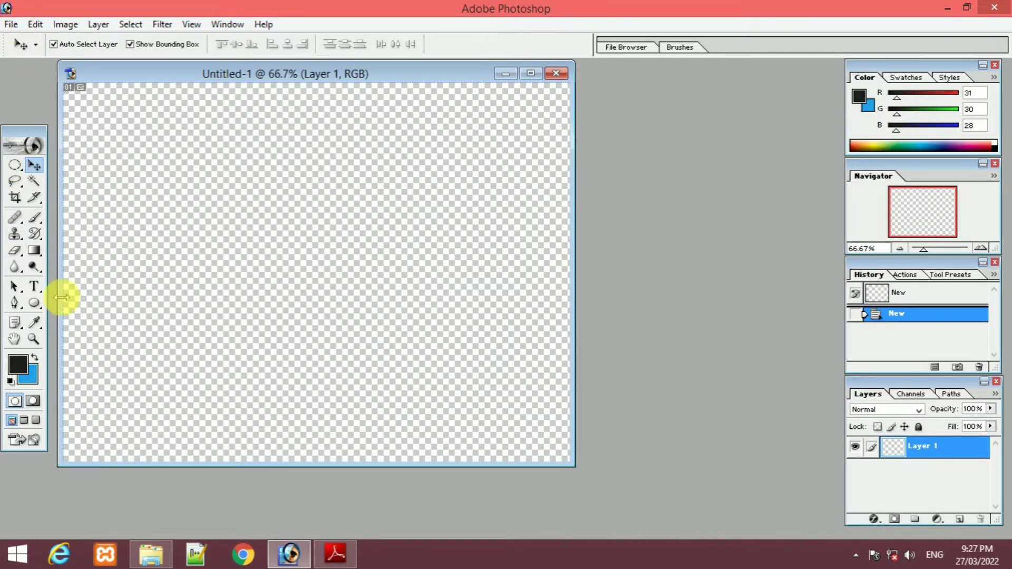
Choose the Ellipse Tool from the toolbox's shape tool flyout.
{"action": "left_click", "coordinate": [34, 304]}
{"action": "left_click_drag", "start_coordinate": [35, 304], "coordinate": [69, 380]}
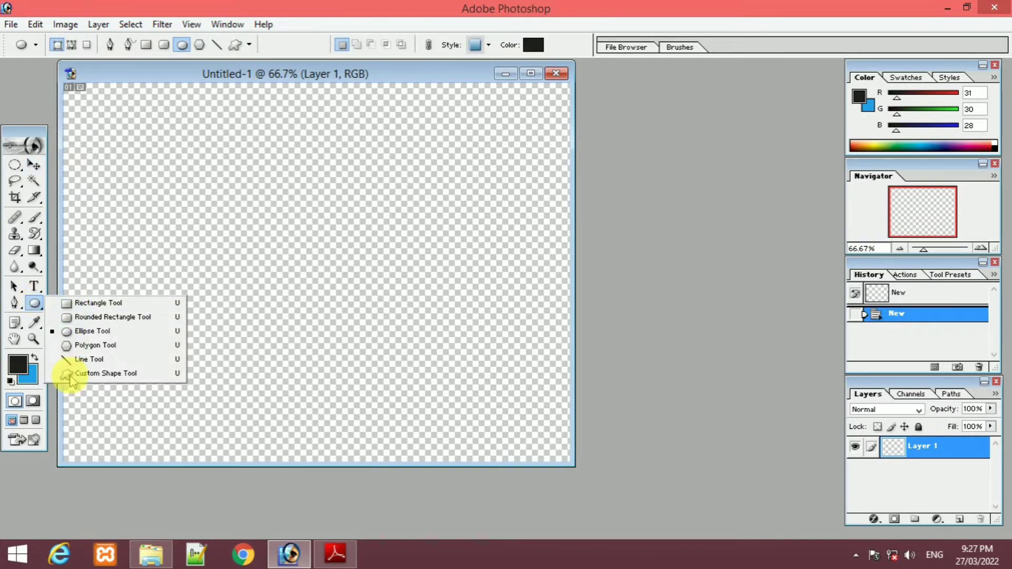
{"action": "left_click_drag", "start_coordinate": [69, 381], "coordinate": [79, 324]}
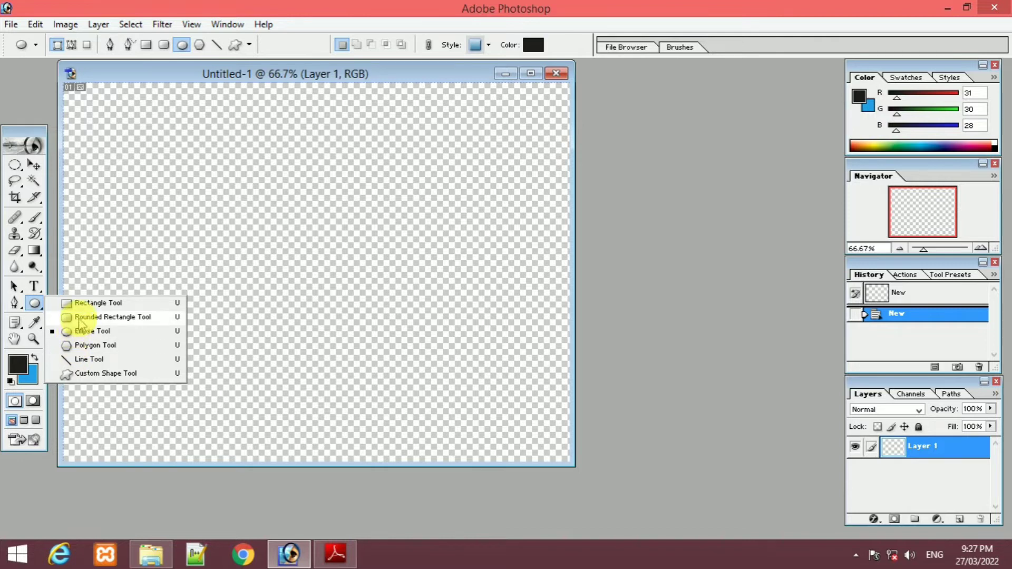
{"action": "left_click_drag", "start_coordinate": [79, 326], "coordinate": [77, 331]}
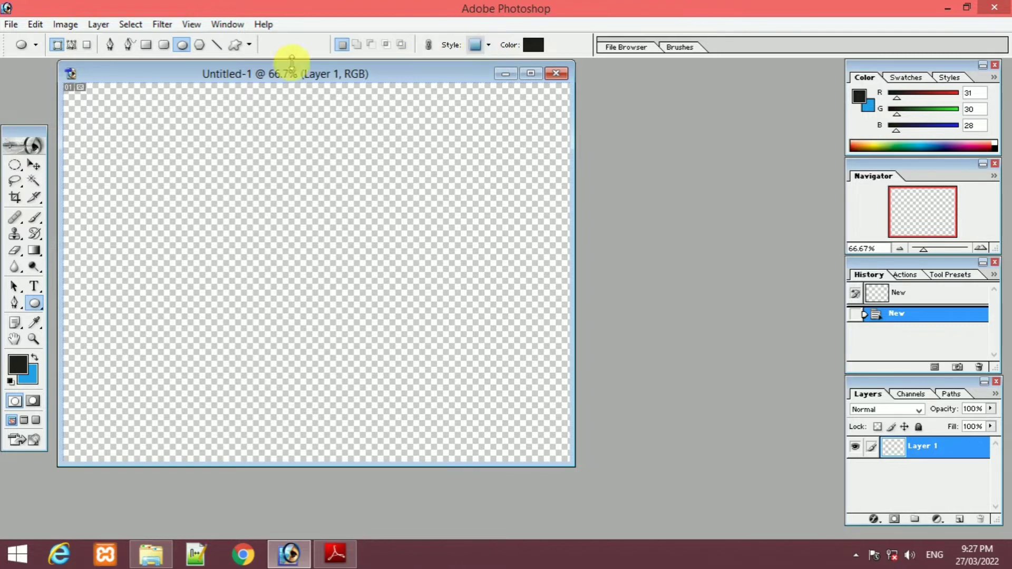
Replace the shape style presets with the Abstract Styles library.
{"action": "left_click", "coordinate": [489, 46]}
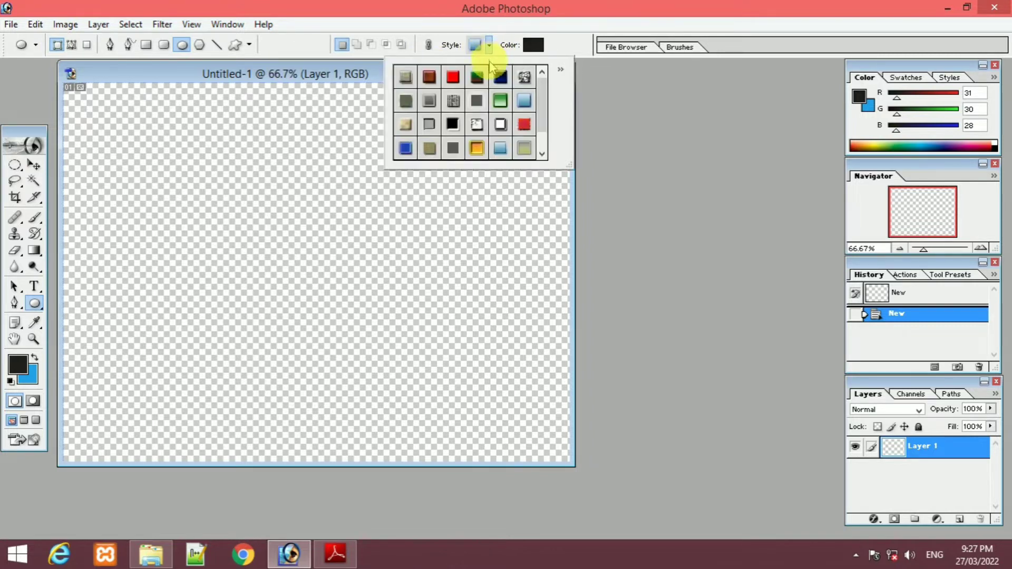
{"action": "left_click", "coordinate": [561, 70]}
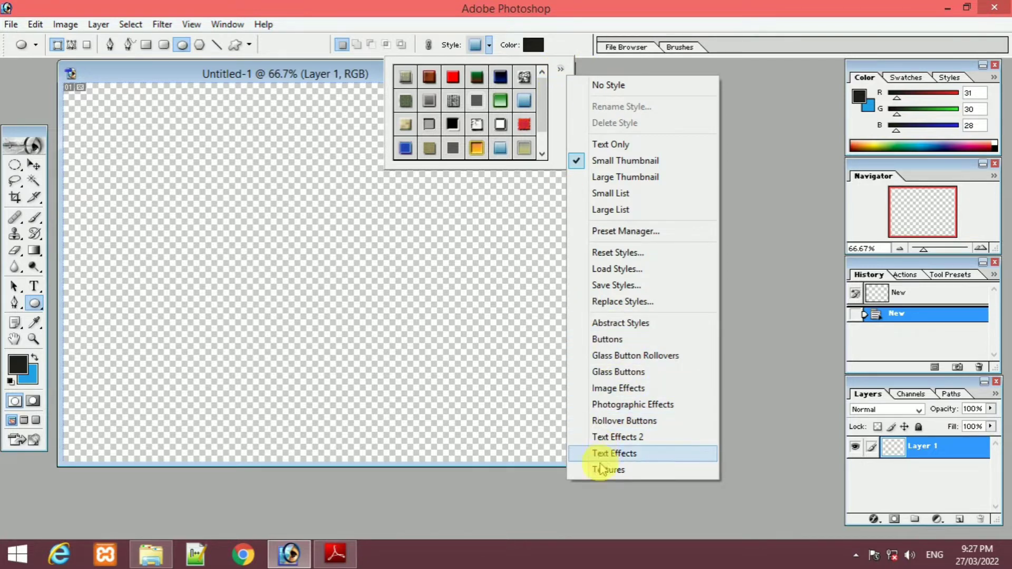
{"action": "left_click", "coordinate": [603, 323]}
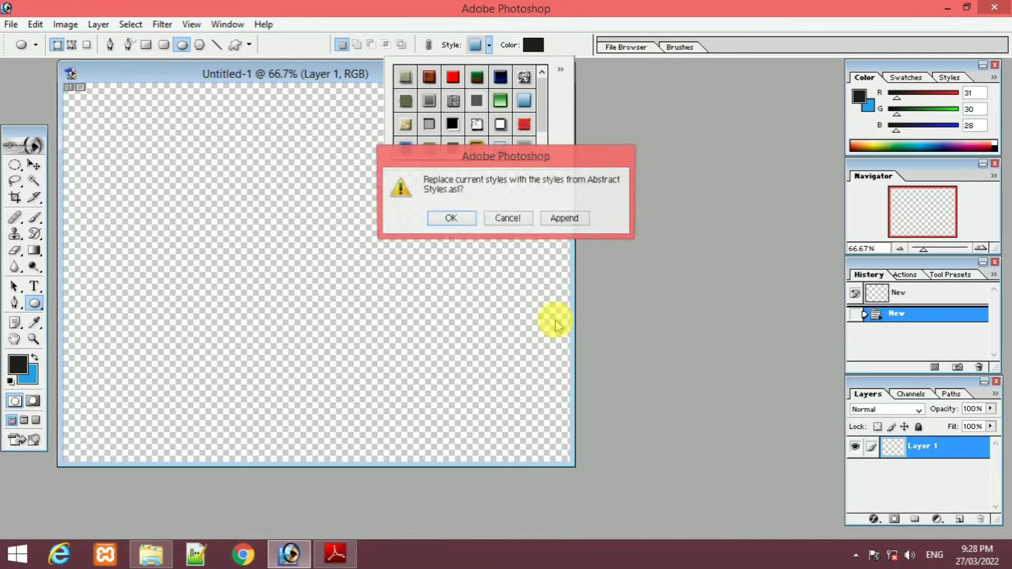
{"action": "left_click", "coordinate": [475, 222]}
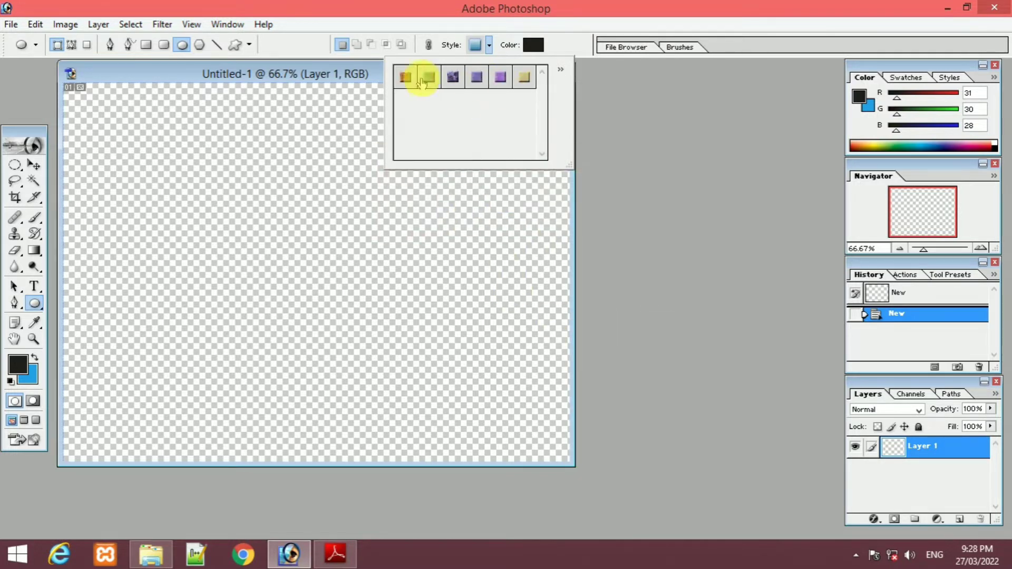
Replace the style presets with the Buttons library and browse its styles.
{"action": "left_click", "coordinate": [561, 70]}
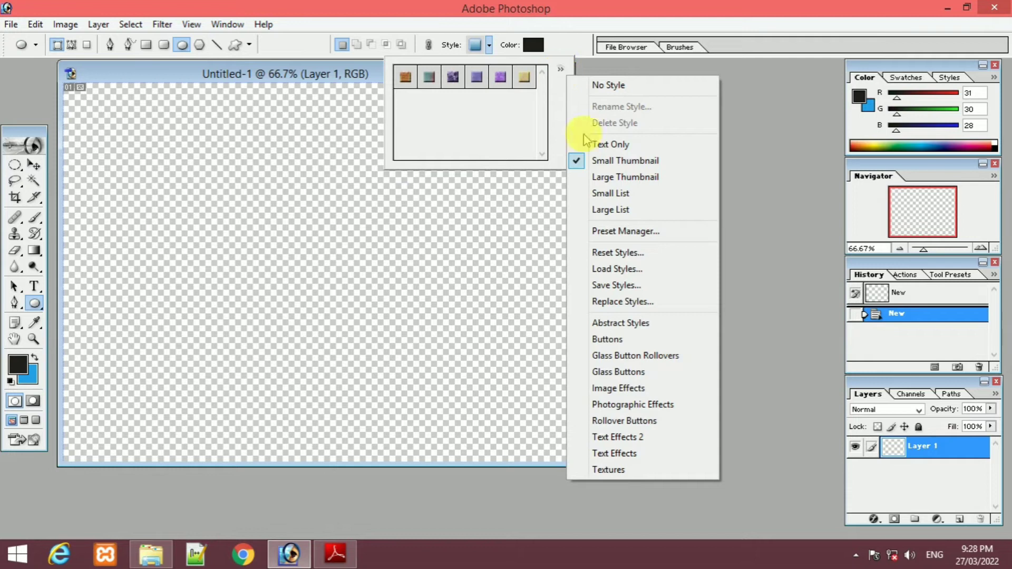
{"action": "left_click", "coordinate": [606, 339]}
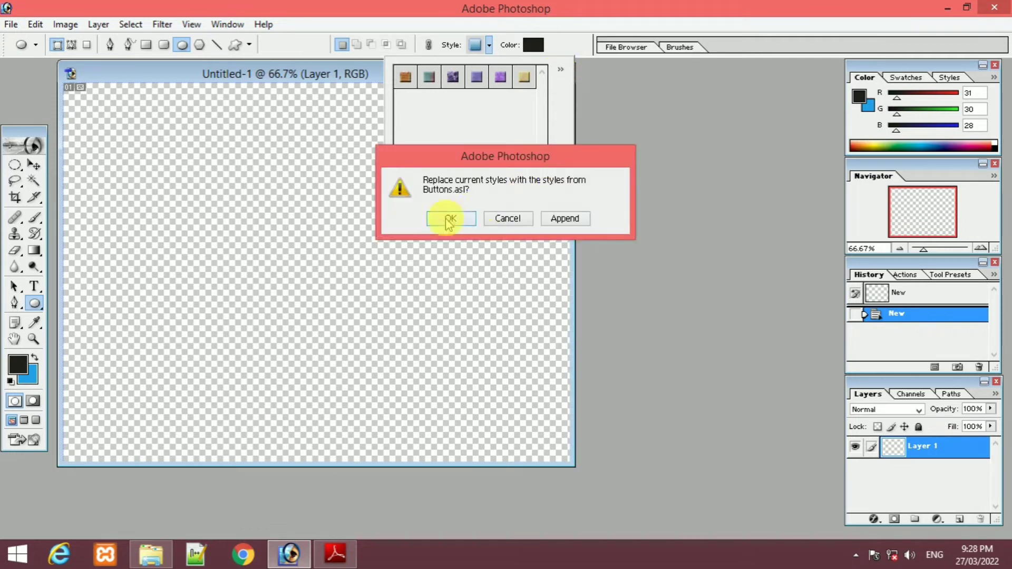
{"action": "left_click", "coordinate": [448, 219]}
{"action": "scroll", "coordinate": [550, 129], "scroll_direction": "down", "scroll_amount": 1}
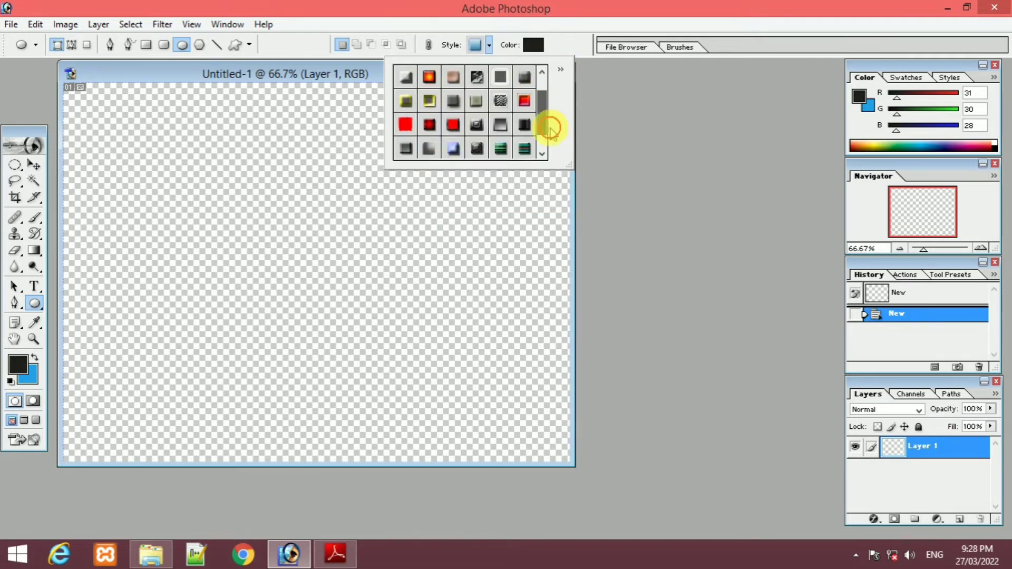
{"action": "scroll", "coordinate": [550, 129], "scroll_direction": "down", "scroll_amount": 1}
{"action": "scroll", "coordinate": [549, 106], "scroll_direction": "up", "scroll_amount": 1}
{"action": "scroll", "coordinate": [550, 84], "scroll_direction": "up", "scroll_amount": 1}
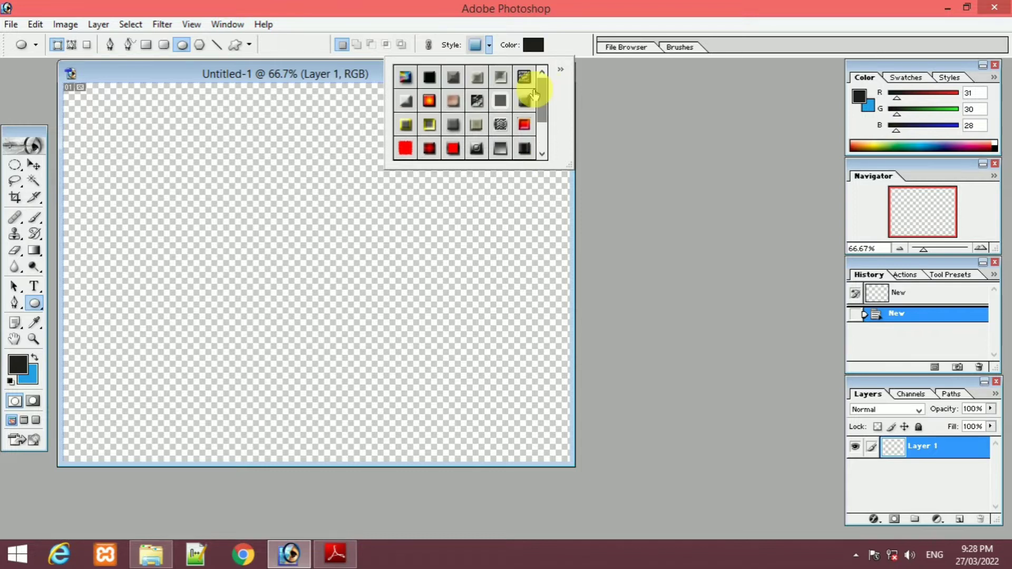
Load the Text Effects 2 library and pick its light blue glossy style.
{"action": "left_click", "coordinate": [561, 70]}
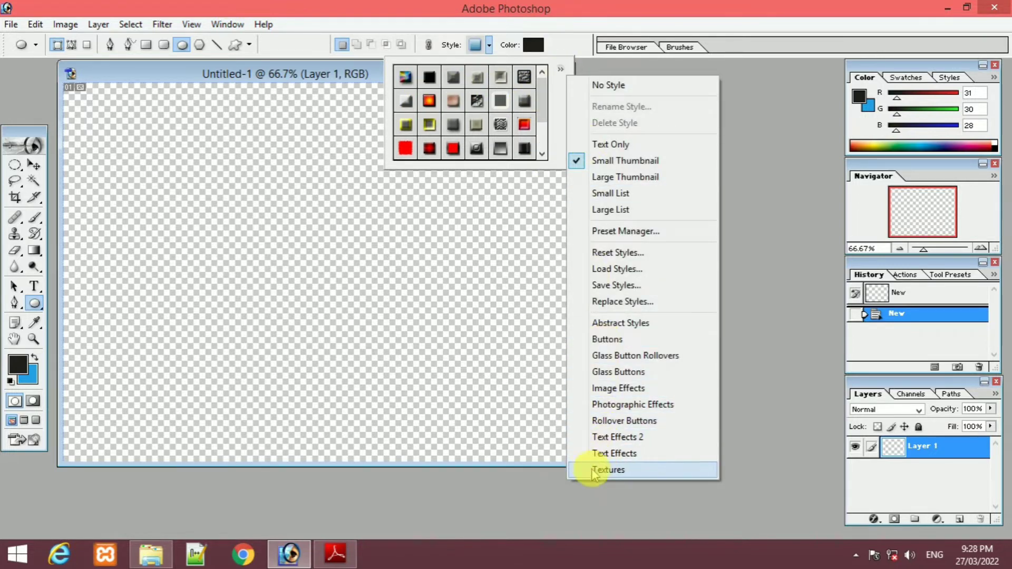
{"action": "left_click", "coordinate": [600, 437]}
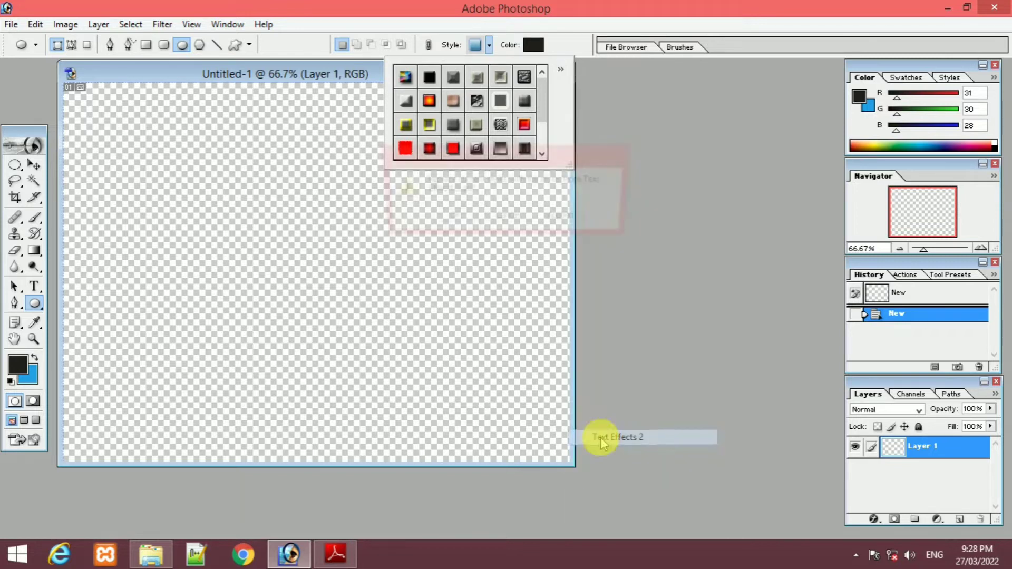
{"action": "left_click", "coordinate": [464, 216]}
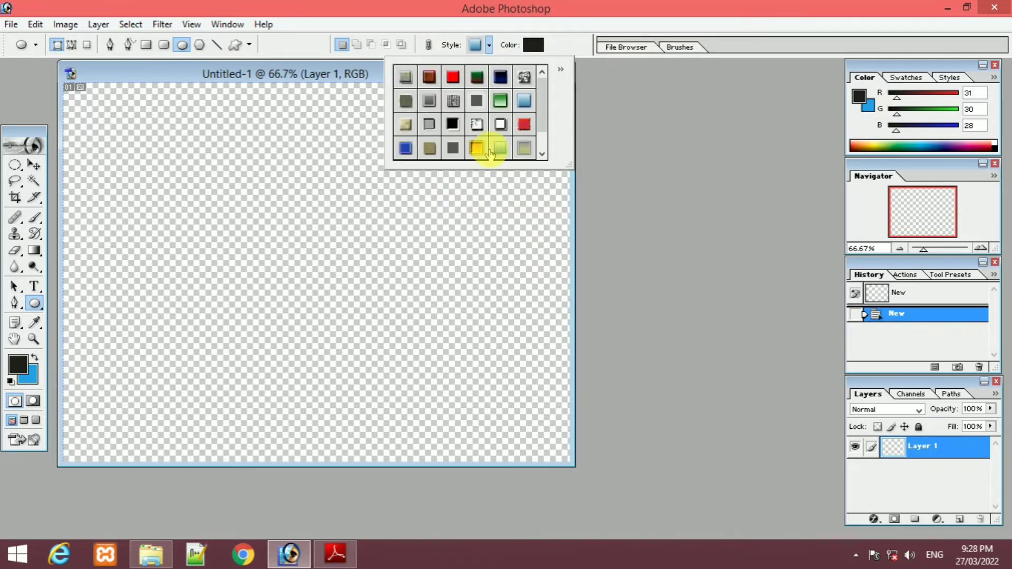
{"action": "scroll", "coordinate": [542, 132], "scroll_direction": "down", "scroll_amount": 1}
{"action": "scroll", "coordinate": [543, 140], "scroll_direction": "up", "scroll_amount": 1}
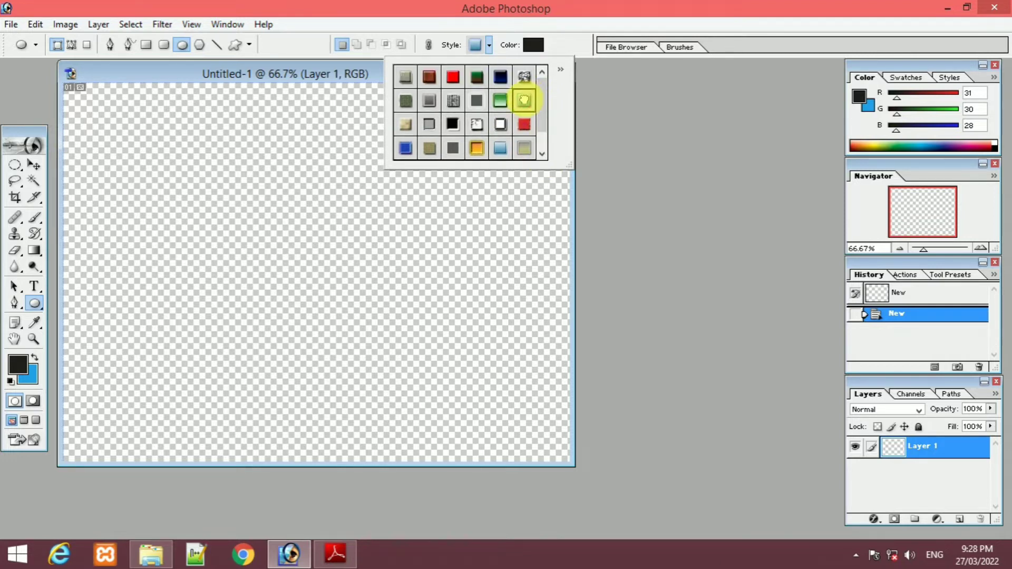
{"action": "left_click", "coordinate": [182, 74]}
Draw a large glossy blue circle mid-canvas and add an empty layer above it.
{"action": "left_click_drag", "start_coordinate": [173, 134], "coordinate": [458, 415]}
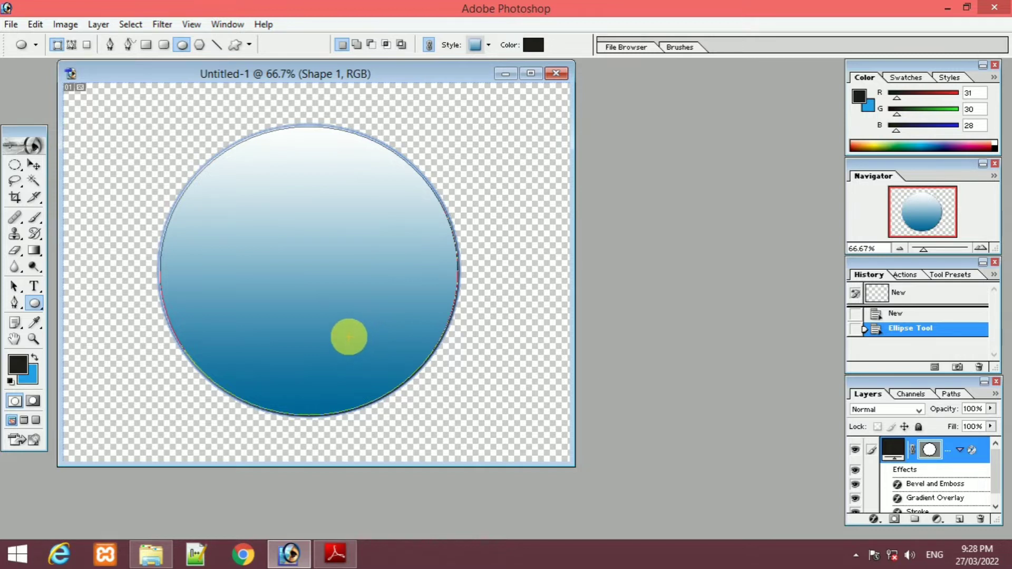
{"action": "left_click", "coordinate": [960, 521]}
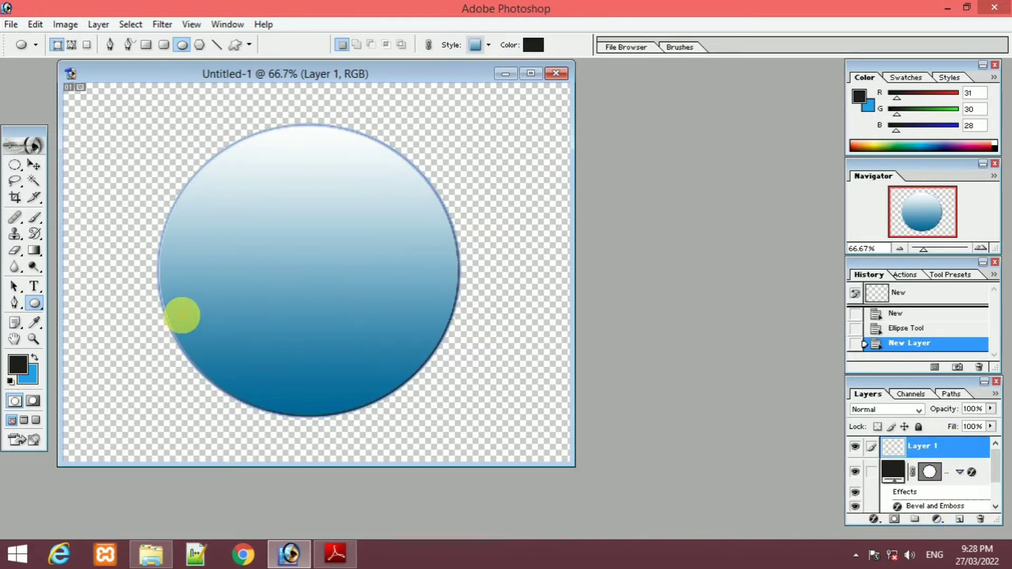
Open the actress JPEG from the Desktop and position its window to the right.
{"action": "left_click", "coordinate": [10, 24]}
{"action": "left_click", "coordinate": [29, 57]}
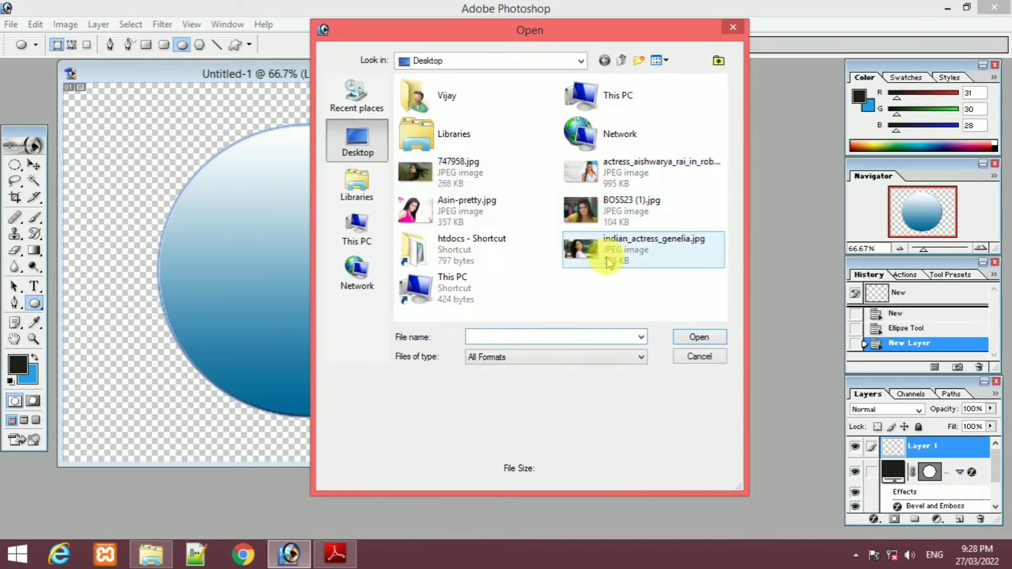
{"action": "left_click", "coordinate": [609, 176]}
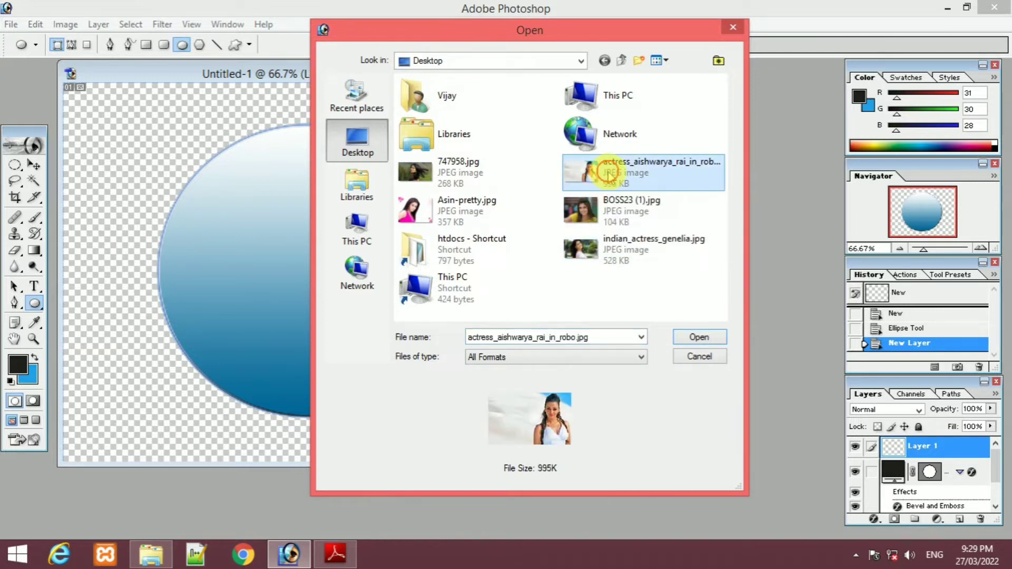
{"action": "double_click", "coordinate": [609, 172]}
{"action": "left_click_drag", "start_coordinate": [390, 81], "coordinate": [684, 113]}
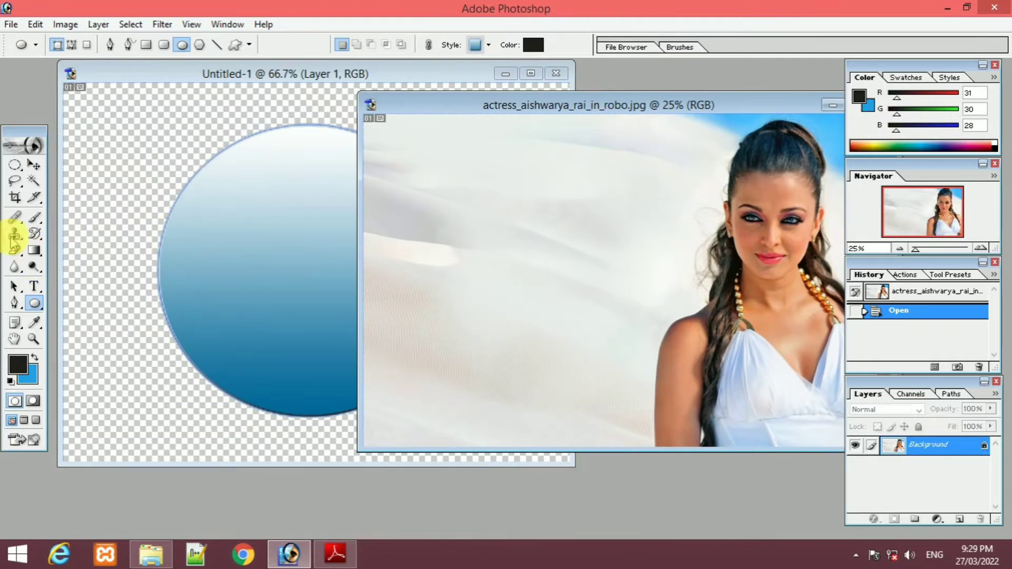
Select the Clone Stamp tool and arrange the photo window beside the circle document.
{"action": "left_click", "coordinate": [14, 238]}
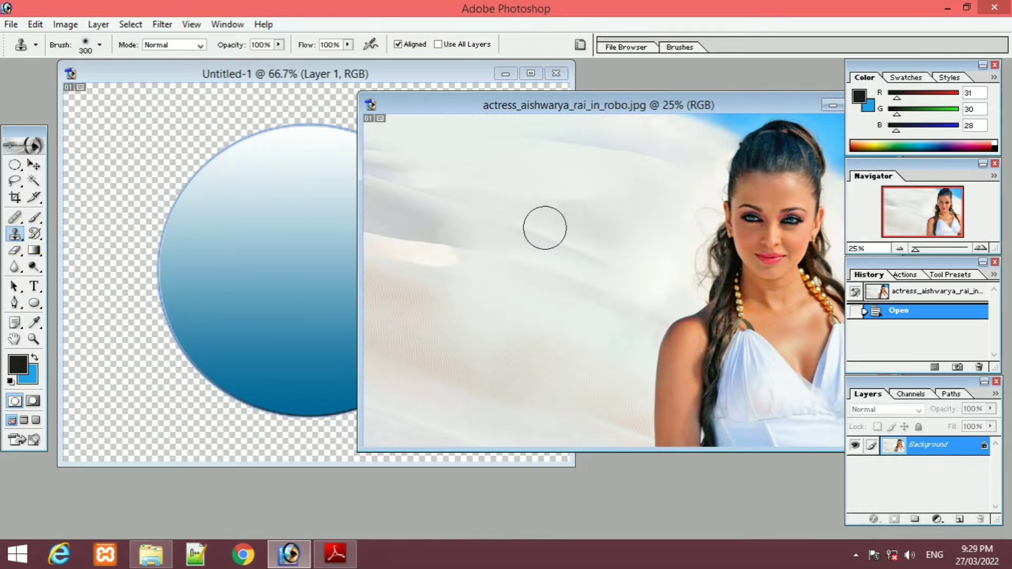
{"action": "left_click", "coordinate": [293, 76]}
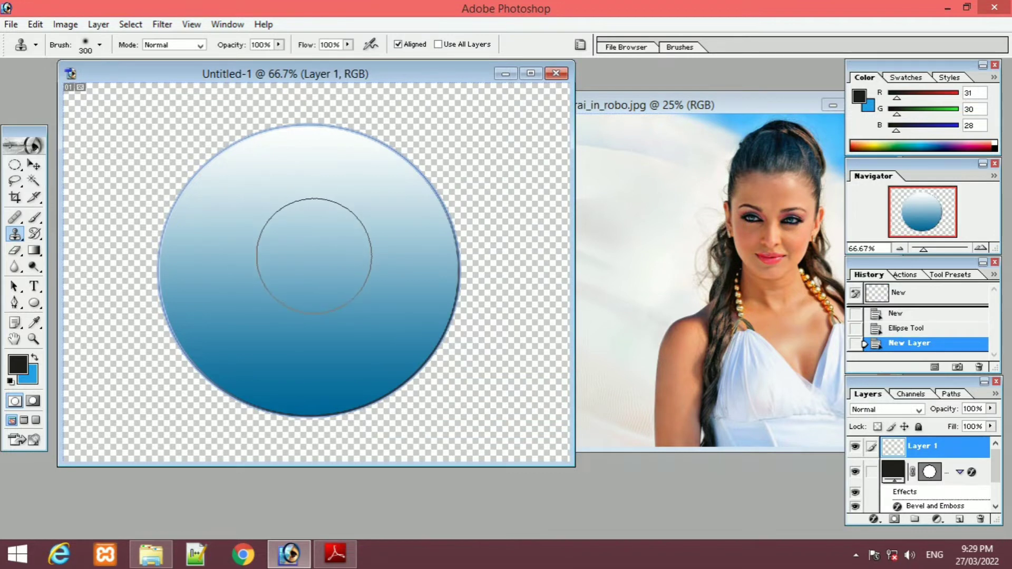
{"action": "left_click", "coordinate": [701, 103]}
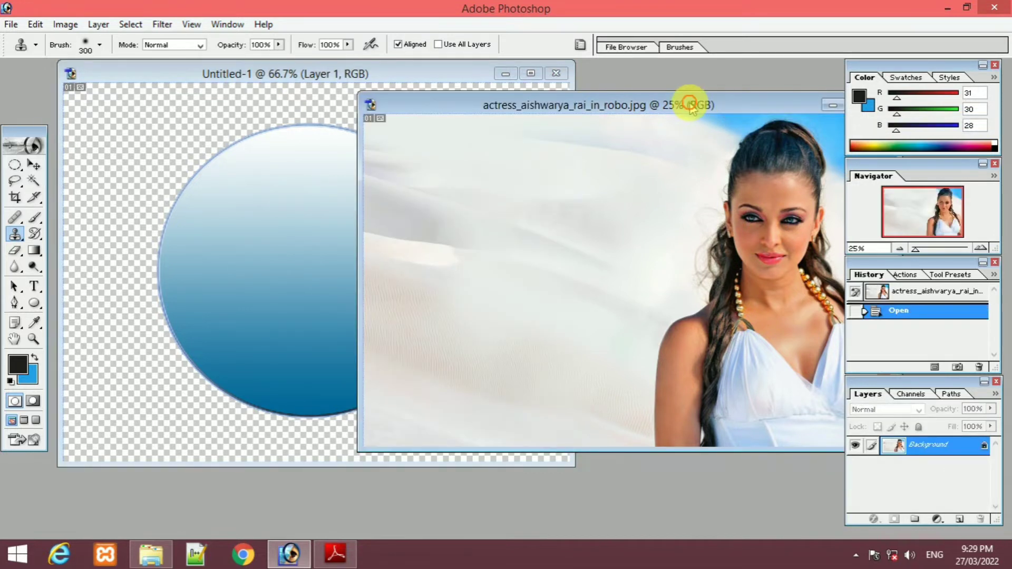
{"action": "left_click_drag", "start_coordinate": [690, 103], "coordinate": [590, 83]}
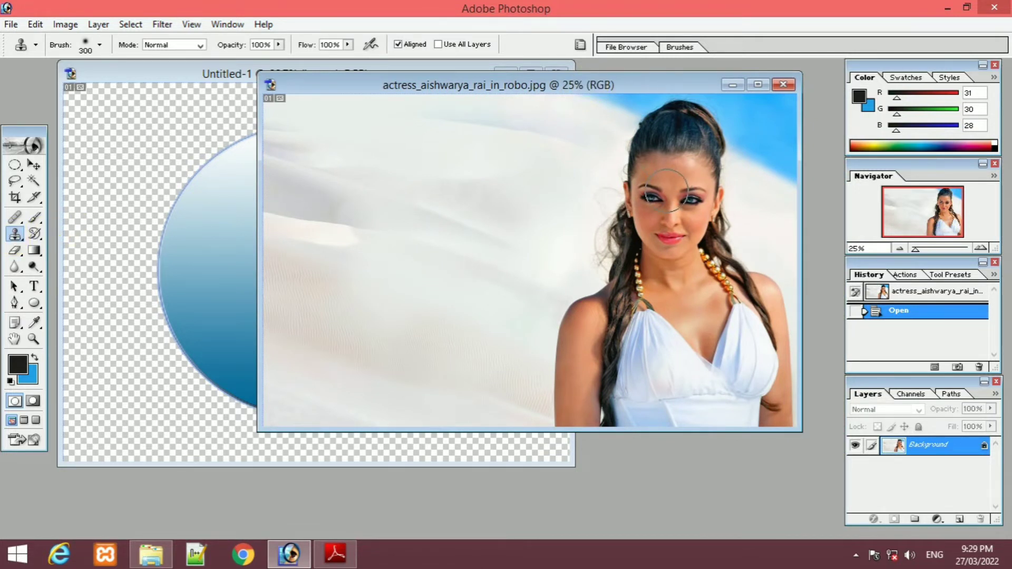
Set the clone brush to size 300 and sample the source on the actress's face.
{"action": "key", "text": "ctrl+bracketright"}
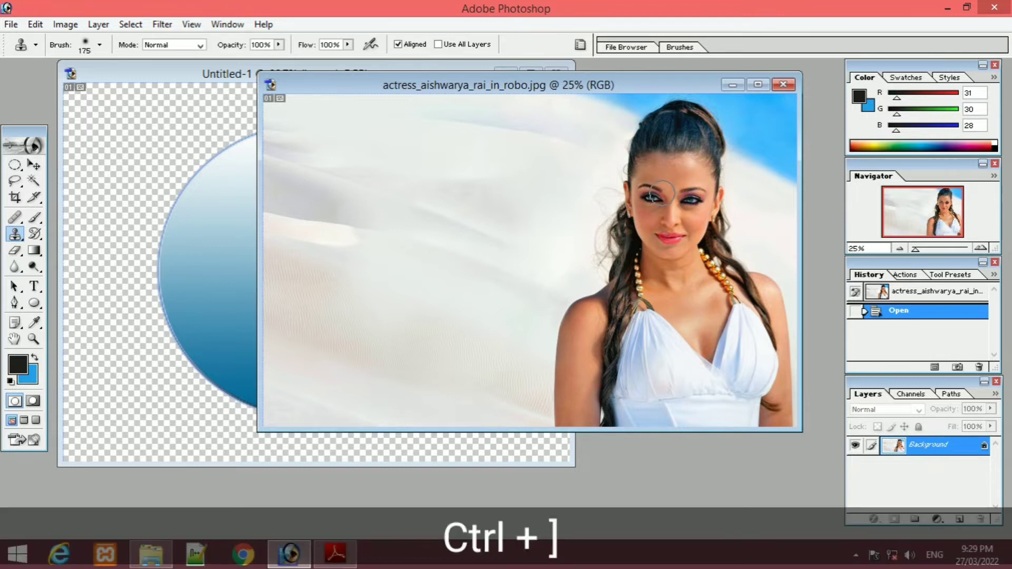
{"action": "key", "text": "ctrl+bracketright"}
{"action": "key", "text": "ctrl+bracketright"}
{"action": "key", "text": "ctrl+bracketright"}
{"action": "key", "text": "ctrl+bracketright"}
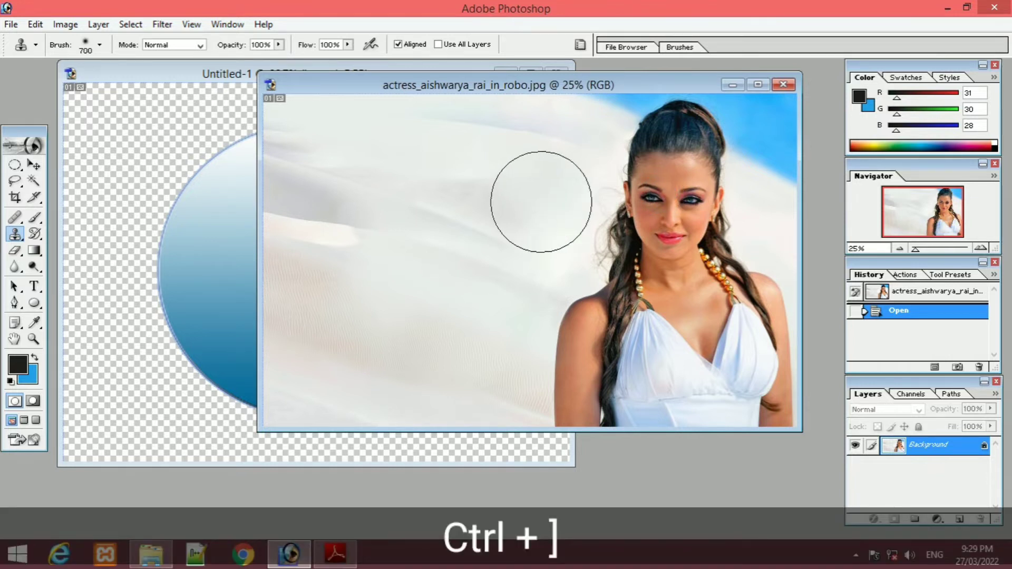
{"action": "key", "text": "ctrl+bracketleft"}
{"action": "key", "text": "ctrl+bracketleft"}
{"action": "key", "text": "ctrl+bracketleft"}
{"action": "key", "text": "ctrl+bracketleft"}
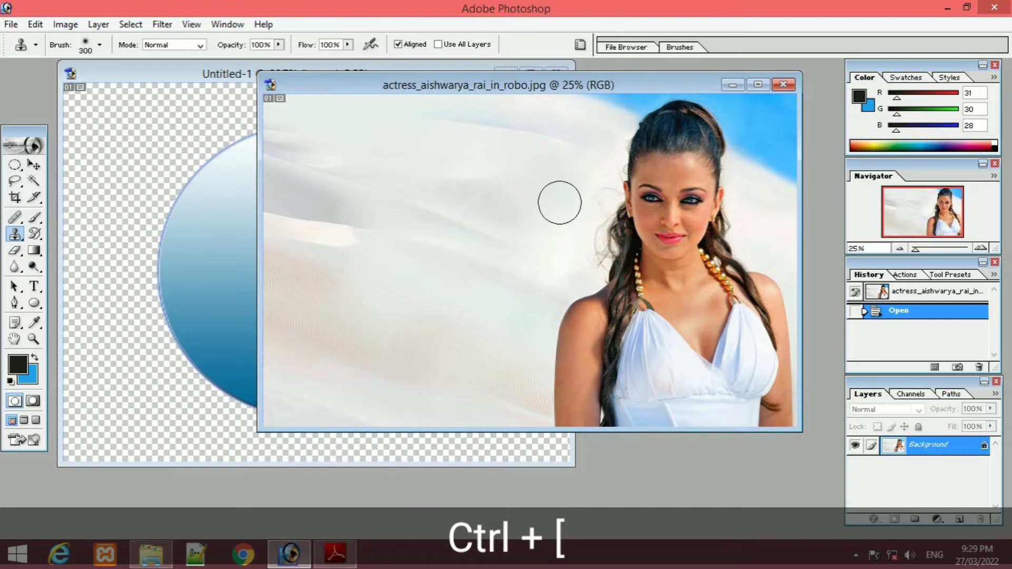
{"action": "left_click", "coordinate": [673, 187], "text": "alt"}
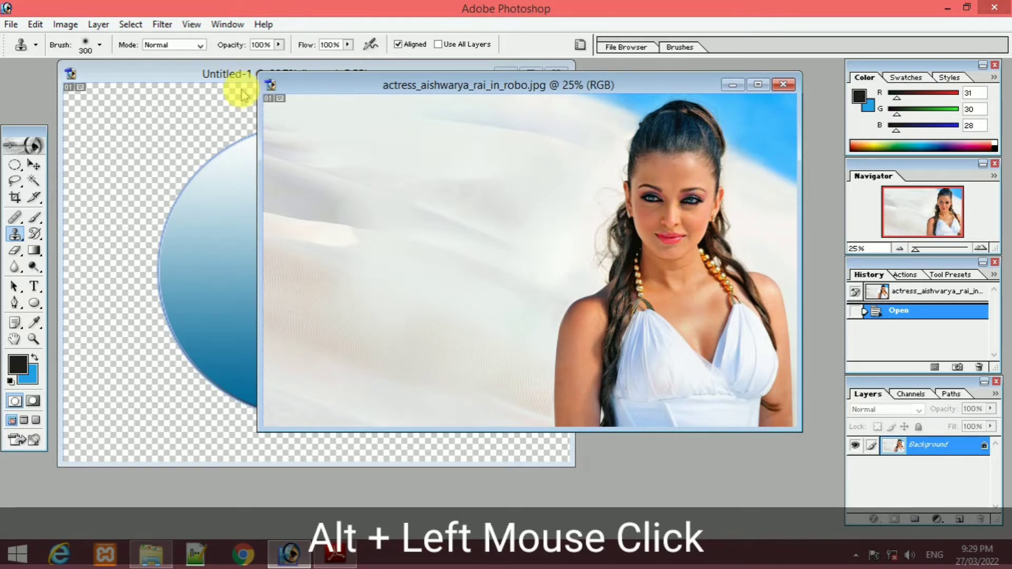
{"action": "left_click", "coordinate": [229, 73]}
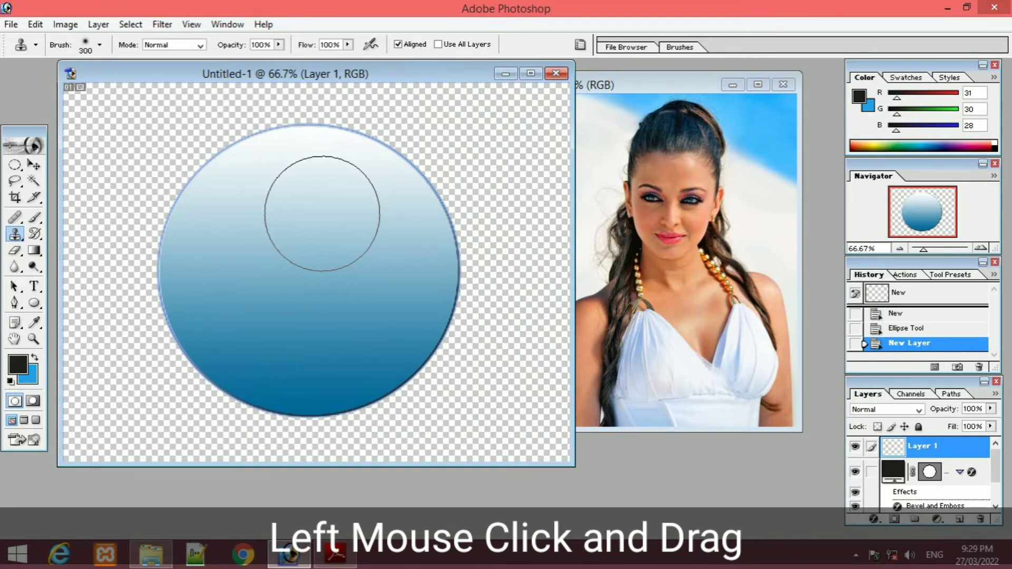
Clone the actress's eyes, forehead, nose and lips into the blue circle on Layer 1.
{"action": "mouse_move", "coordinate": [316, 208]}
{"action": "left_mouse_down"}
{"action": "mouse_move", "coordinate": [340, 217]}
{"action": "mouse_move", "coordinate": [223, 302]}
{"action": "mouse_move", "coordinate": [387, 240]}
{"action": "left_mouse_up"}
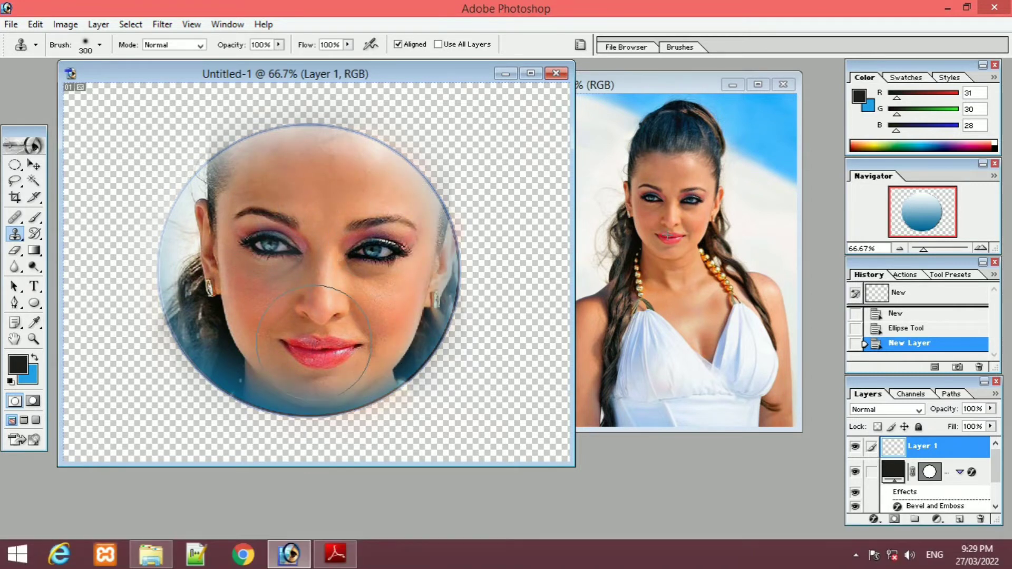
{"action": "left_click_drag", "start_coordinate": [386, 240], "coordinate": [290, 304]}
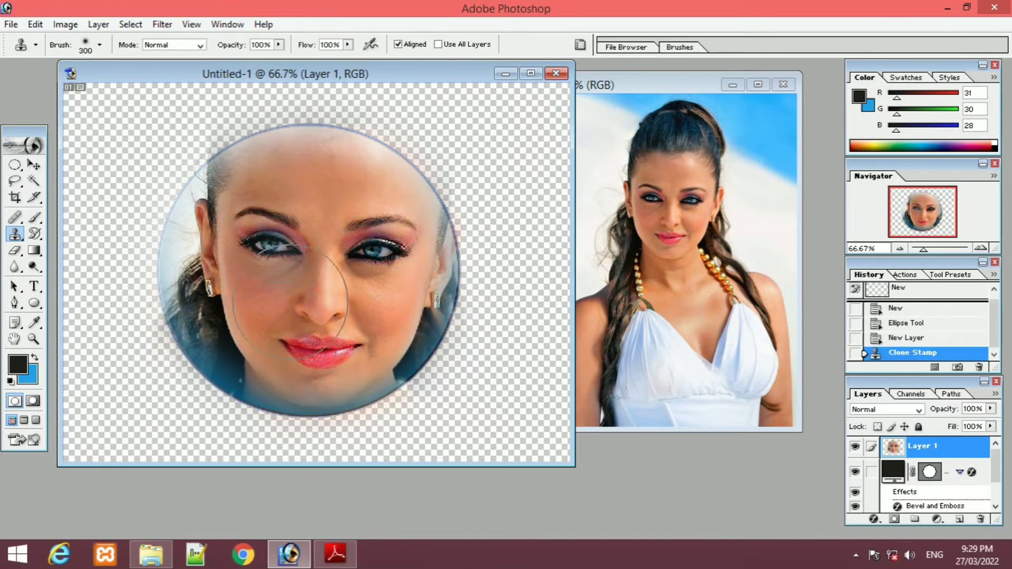
{"action": "left_click", "coordinate": [369, 272]}
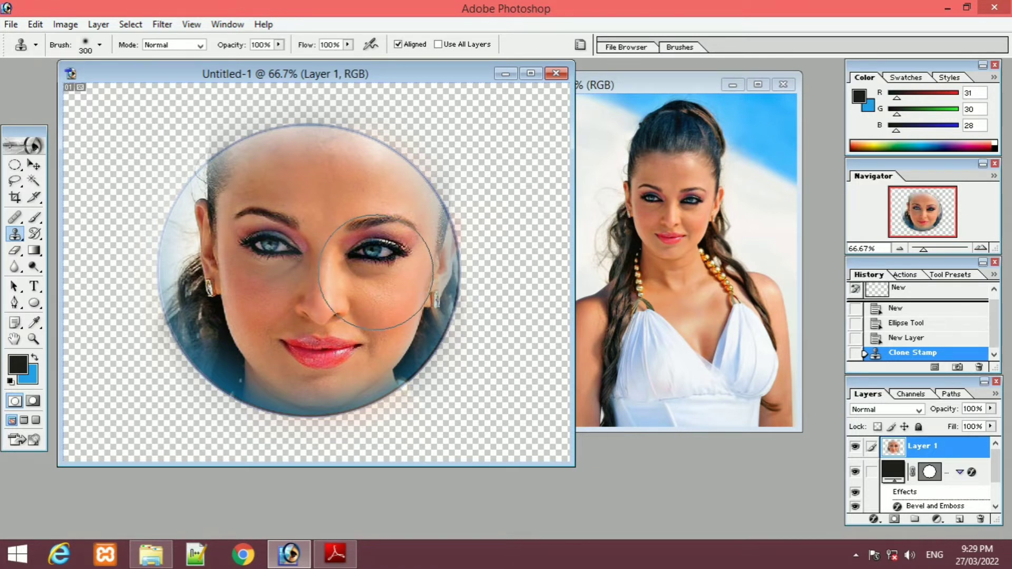
{"action": "left_click", "coordinate": [376, 274]}
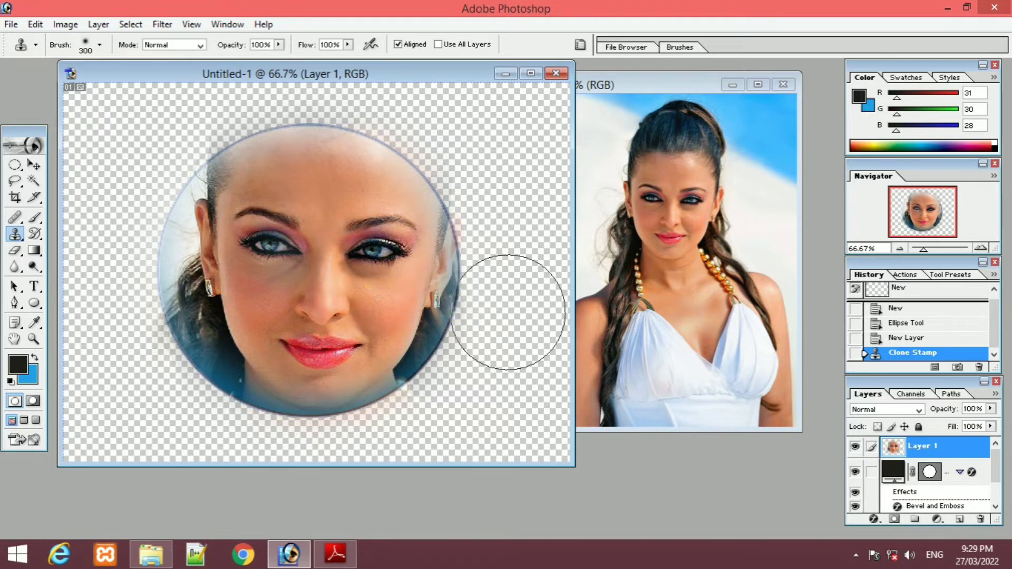
Revert the canvas to the blank 'New' history snapshot and select the Custom Shape tool.
{"action": "left_click", "coordinate": [960, 293]}
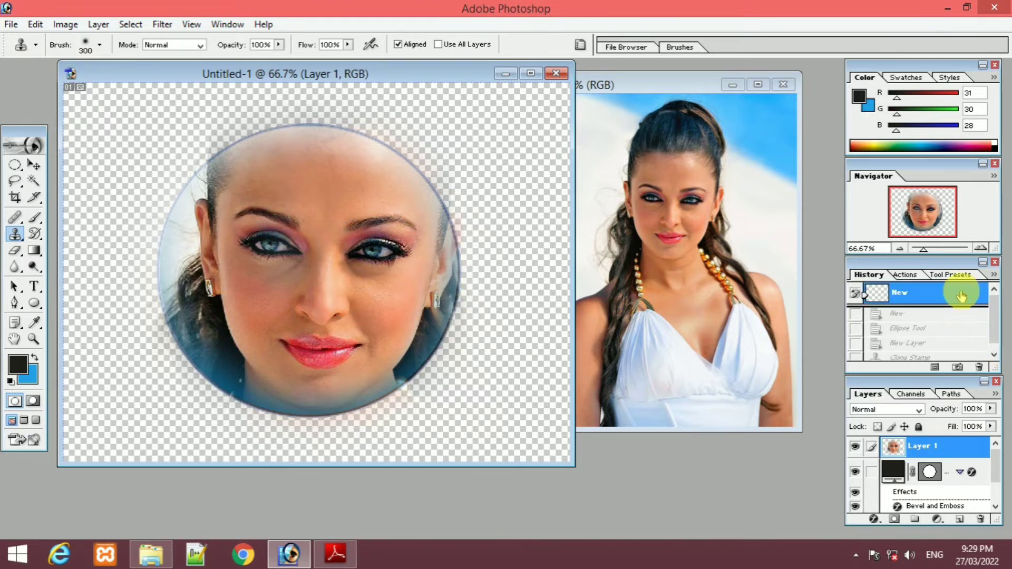
{"action": "left_click", "coordinate": [34, 304]}
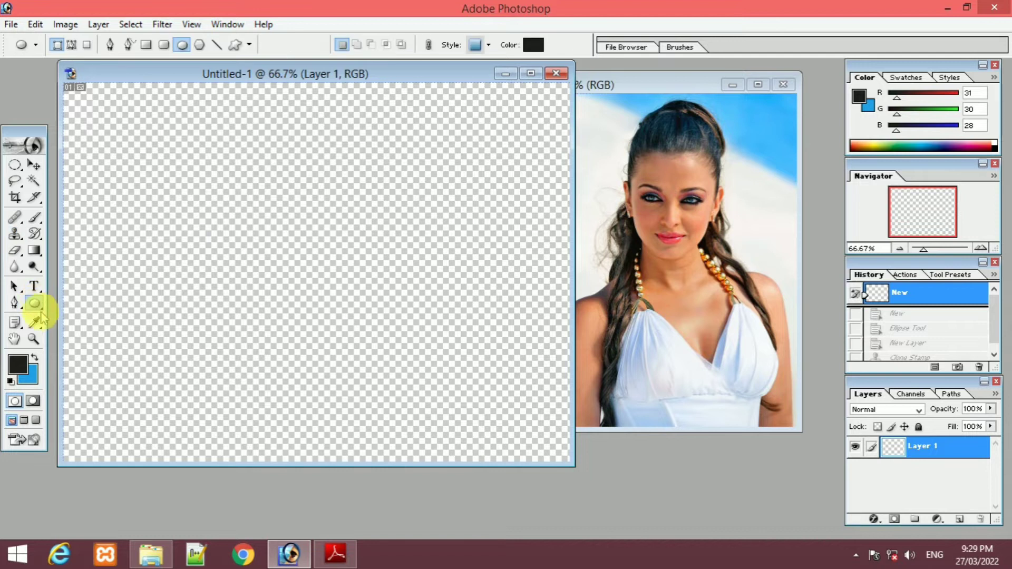
{"action": "left_click", "coordinate": [235, 45]}
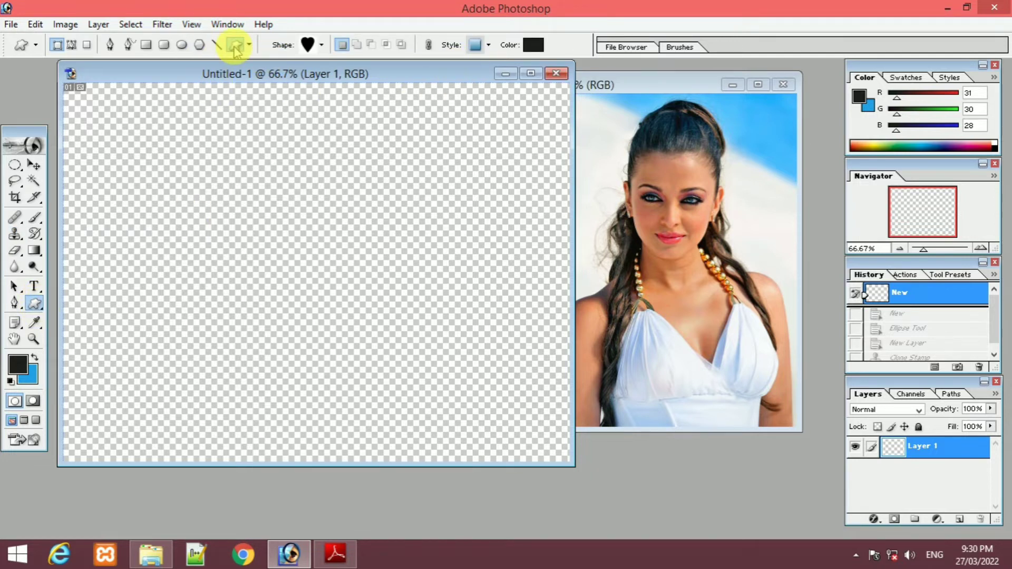
Pick the heart custom shape and draw a large blue-gradient heart across the canvas.
{"action": "left_click", "coordinate": [321, 45]}
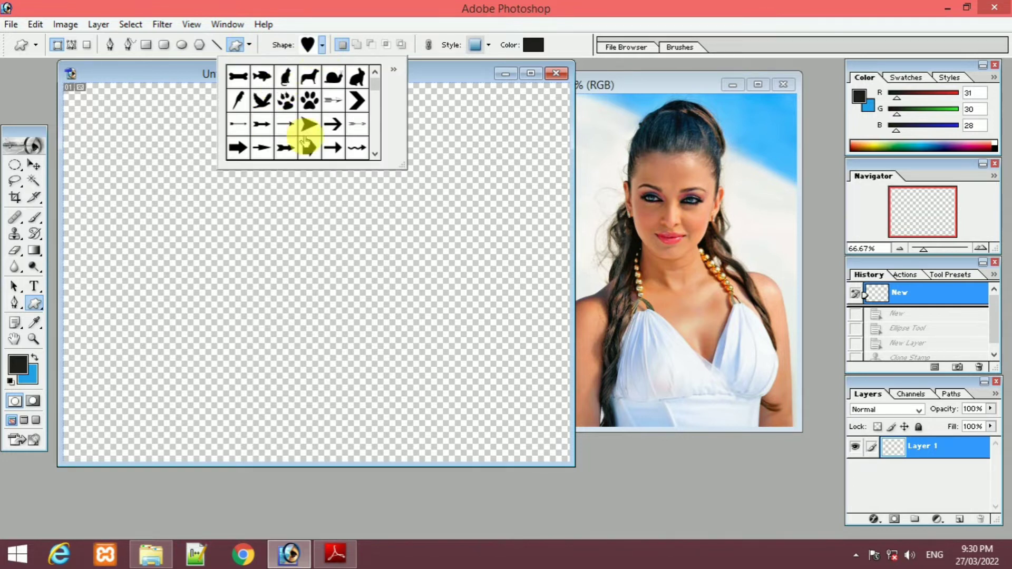
{"action": "scroll", "coordinate": [305, 140], "scroll_direction": "down", "scroll_amount": 1}
{"action": "scroll", "coordinate": [306, 140], "scroll_direction": "down", "scroll_amount": 1}
{"action": "scroll", "coordinate": [306, 139], "scroll_direction": "down", "scroll_amount": 1}
{"action": "scroll", "coordinate": [306, 140], "scroll_direction": "down", "scroll_amount": 1}
{"action": "scroll", "coordinate": [296, 131], "scroll_direction": "down", "scroll_amount": 1}
{"action": "scroll", "coordinate": [270, 122], "scroll_direction": "down", "scroll_amount": 1}
{"action": "scroll", "coordinate": [278, 124], "scroll_direction": "down", "scroll_amount": 1}
{"action": "scroll", "coordinate": [279, 126], "scroll_direction": "down", "scroll_amount": 1}
{"action": "scroll", "coordinate": [271, 124], "scroll_direction": "down", "scroll_amount": 1}
{"action": "scroll", "coordinate": [290, 106], "scroll_direction": "down", "scroll_amount": 1}
{"action": "scroll", "coordinate": [294, 102], "scroll_direction": "down", "scroll_amount": 1}
{"action": "left_click", "coordinate": [238, 123]}
{"action": "left_click", "coordinate": [169, 164]}
{"action": "mouse_move", "coordinate": [152, 102]}
{"action": "left_mouse_down"}
{"action": "mouse_move", "coordinate": [416, 423]}
{"action": "mouse_move", "coordinate": [477, 439]}
{"action": "left_mouse_up"}
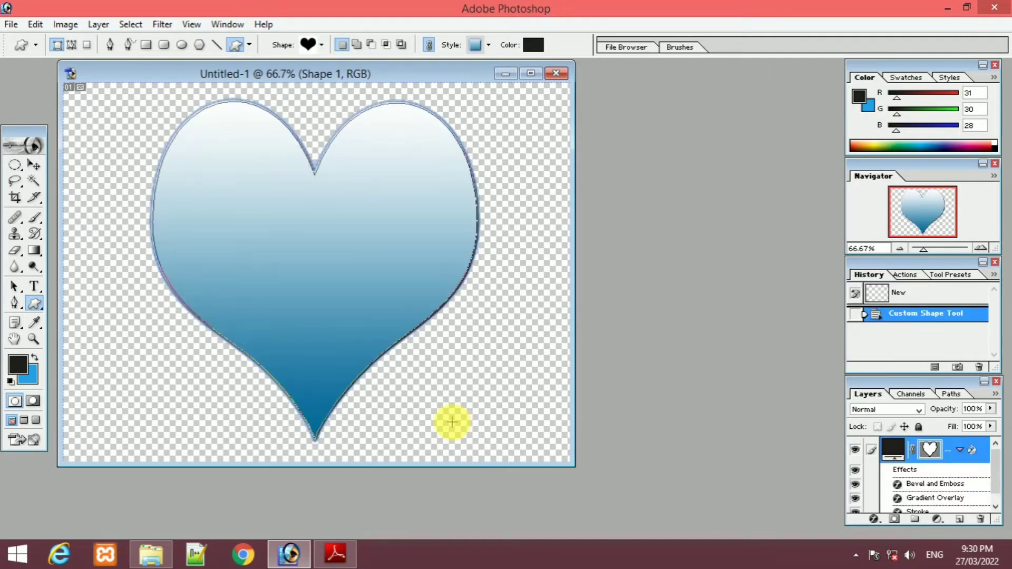
{"action": "left_click", "coordinate": [11, 24]}
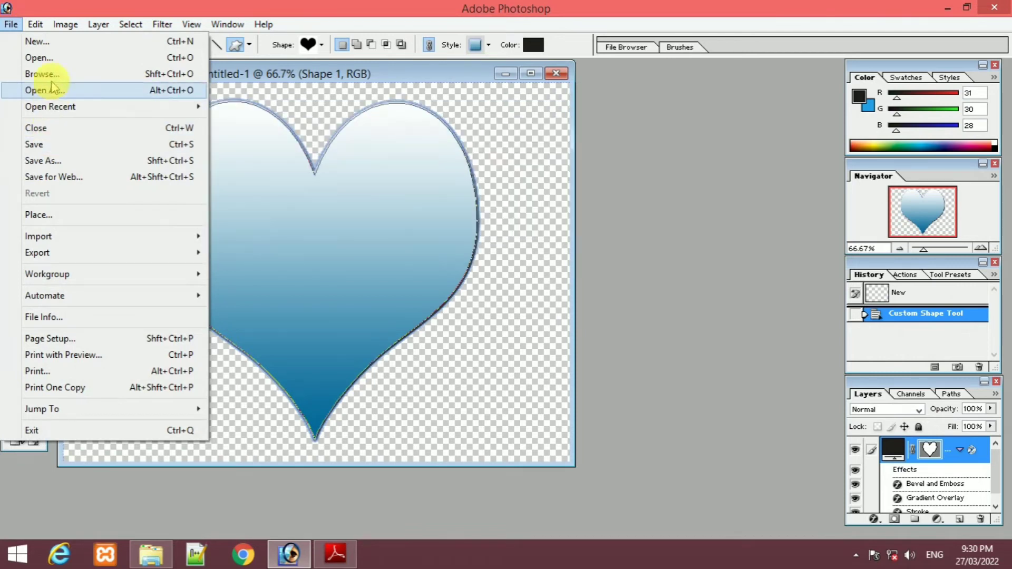
Open indian_actress_genelia.jpg and move its window right to reveal the heart.
{"action": "left_click", "coordinate": [50, 57]}
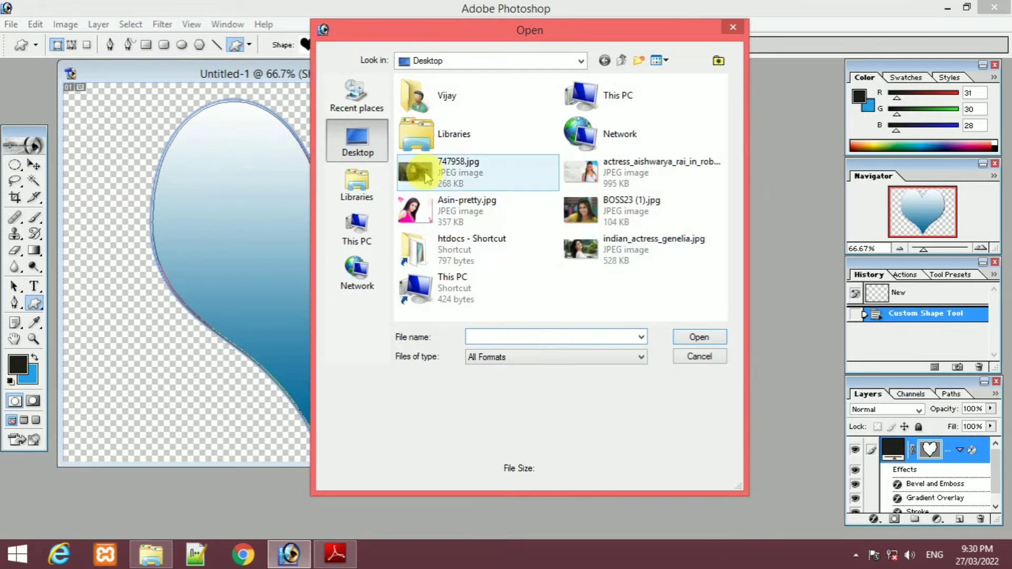
{"action": "double_click", "coordinate": [601, 240]}
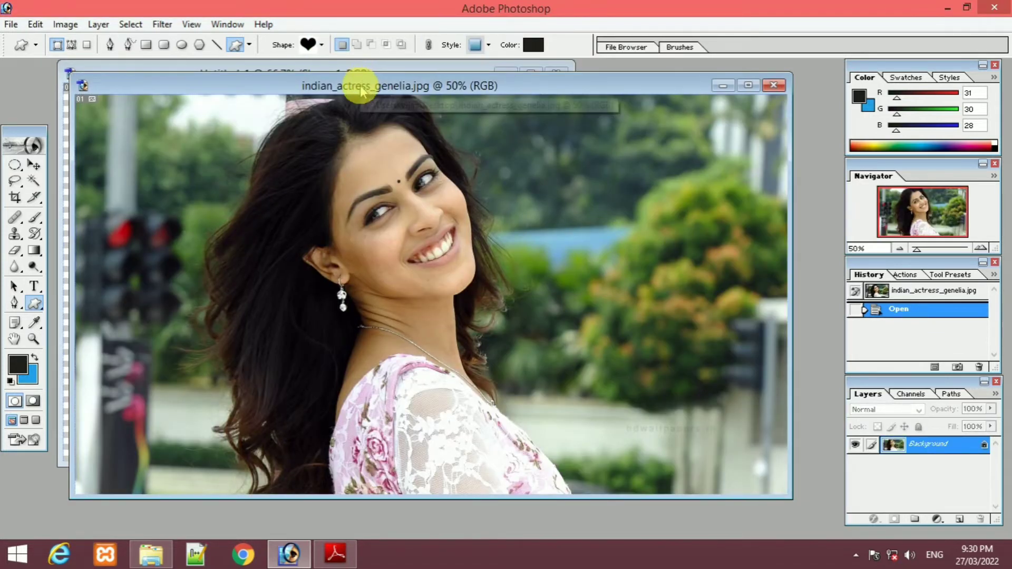
{"action": "left_click_drag", "start_coordinate": [362, 84], "coordinate": [649, 83]}
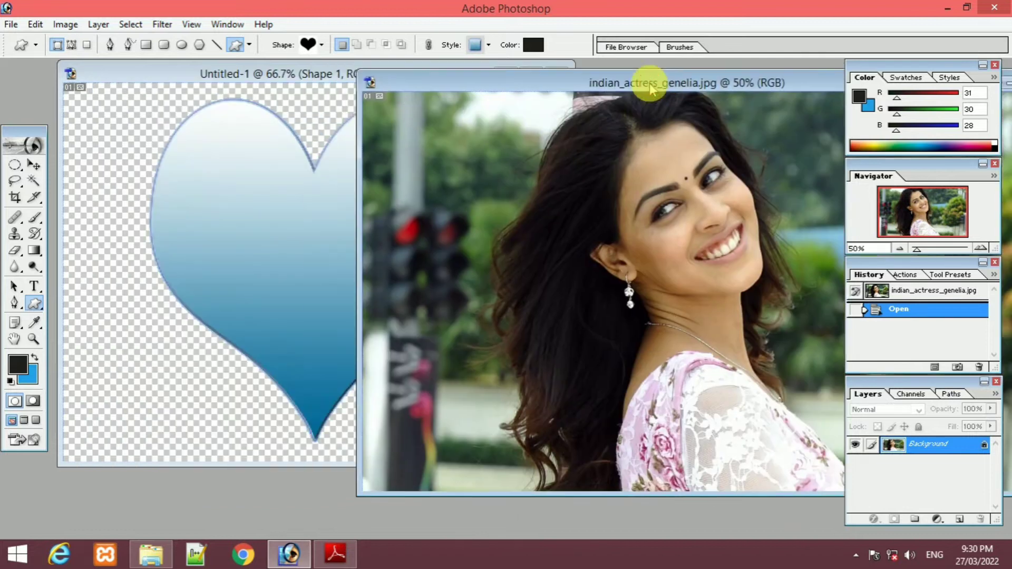
Sample the actress's cheek and clone her face and mouth into the heart on a new layer.
{"action": "left_click", "coordinate": [14, 234]}
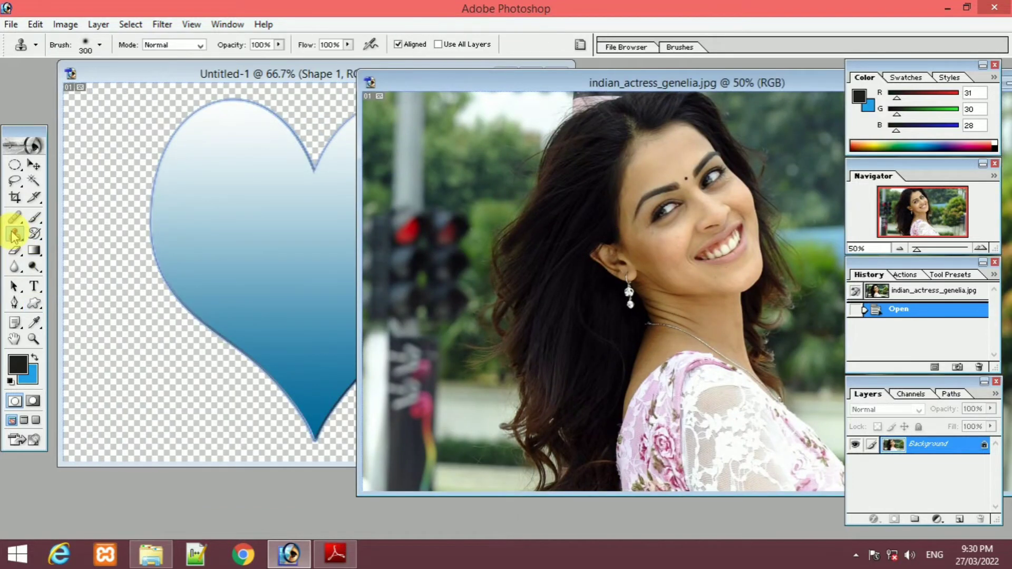
{"action": "left_click", "coordinate": [664, 218], "text": "alt"}
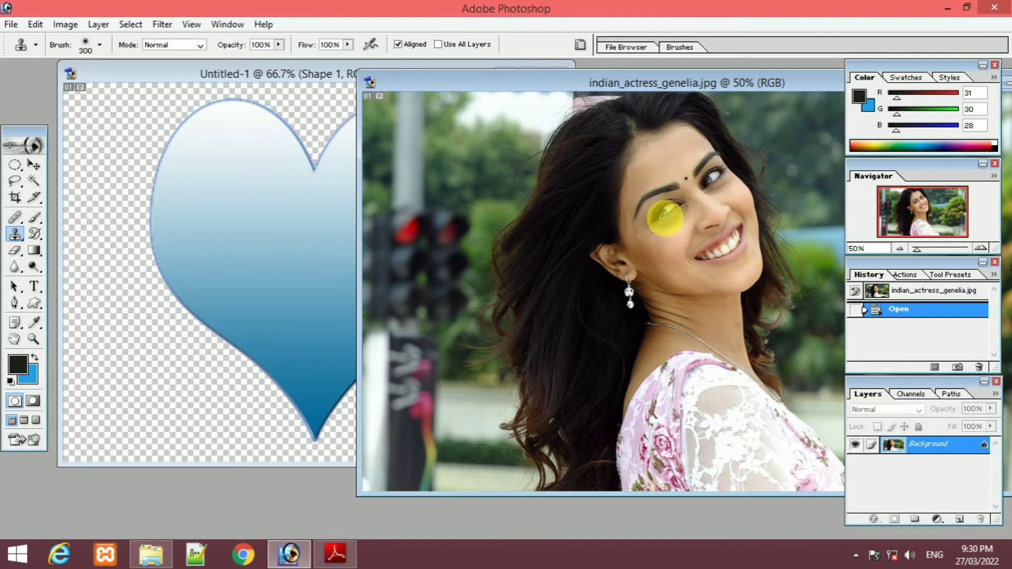
{"action": "left_click", "coordinate": [248, 76]}
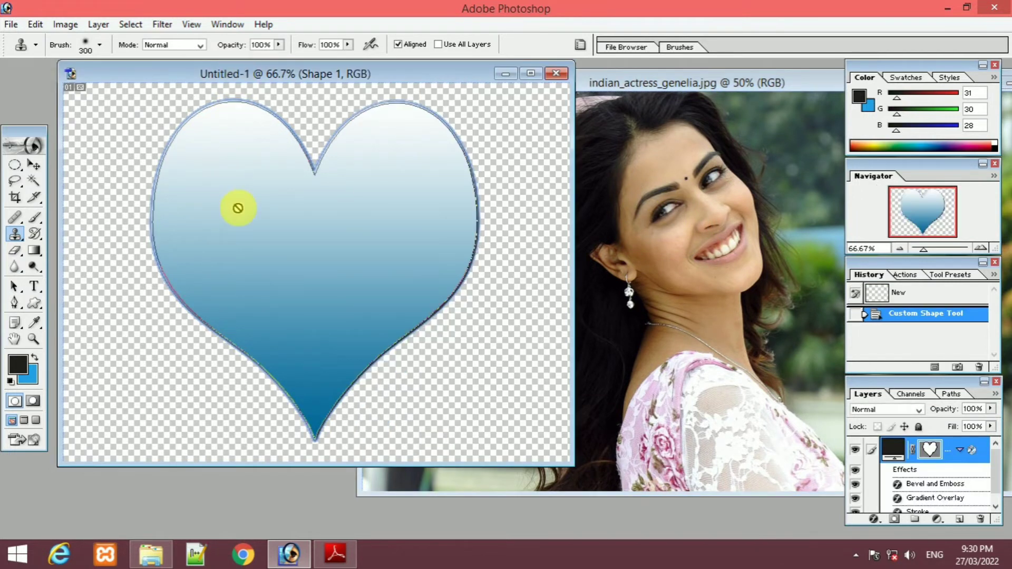
{"action": "left_click", "coordinate": [959, 520]}
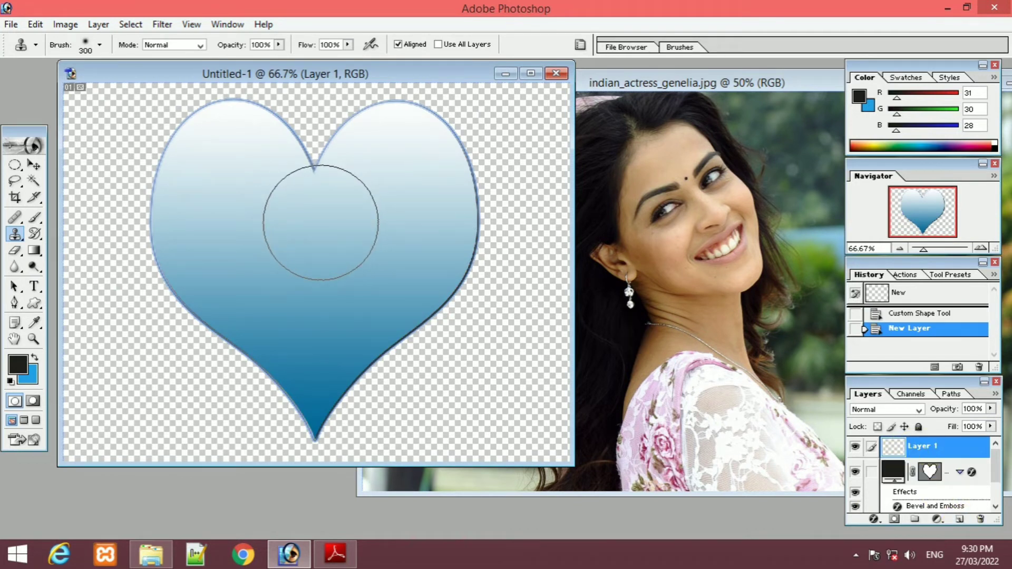
{"action": "mouse_move", "coordinate": [311, 221]}
{"action": "left_mouse_down"}
{"action": "mouse_move", "coordinate": [278, 246]}
{"action": "mouse_move", "coordinate": [229, 196]}
{"action": "mouse_move", "coordinate": [253, 285]}
{"action": "left_mouse_up"}
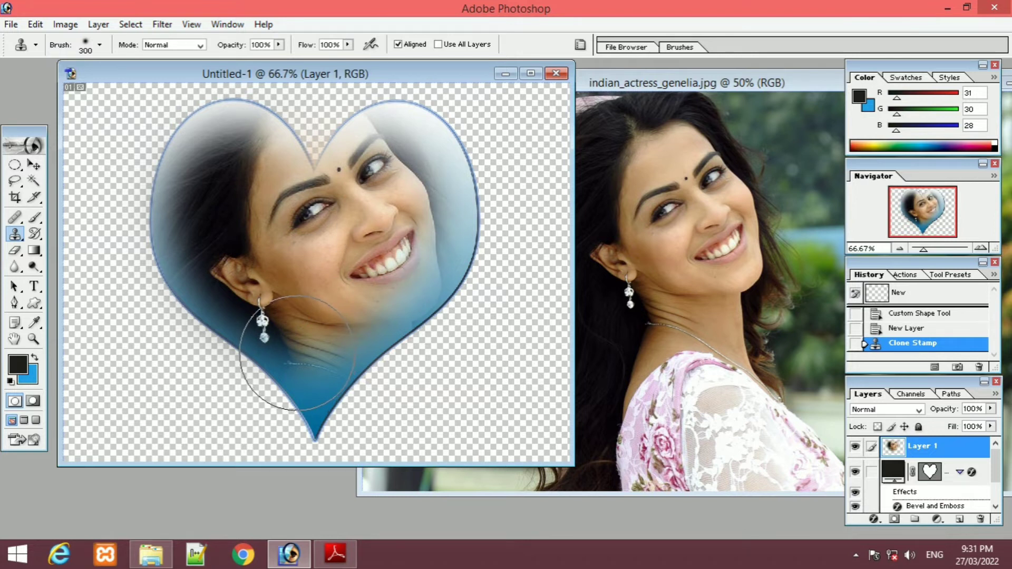
{"action": "left_click_drag", "start_coordinate": [296, 342], "coordinate": [397, 253]}
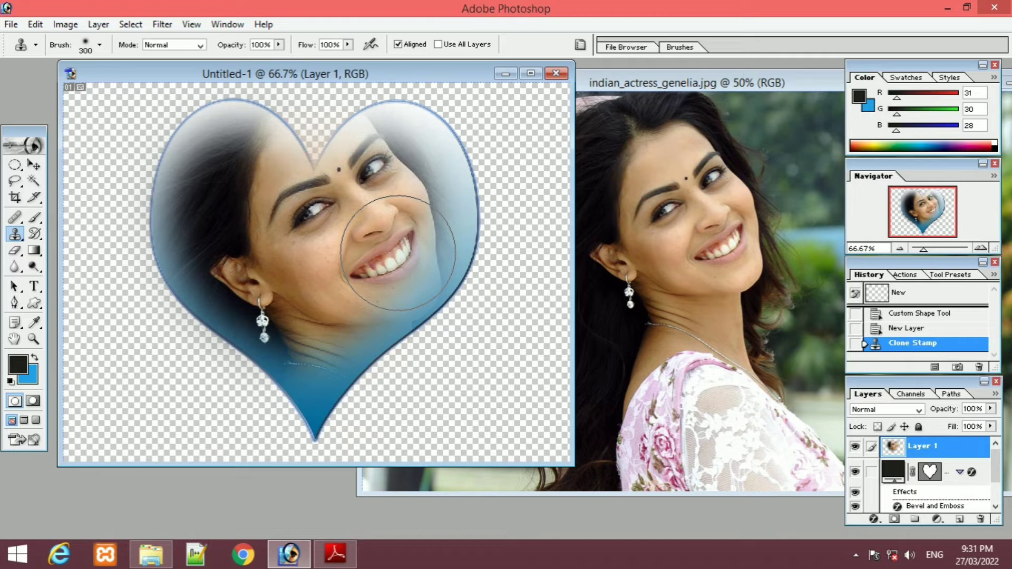
{"action": "left_click", "coordinate": [610, 85]}
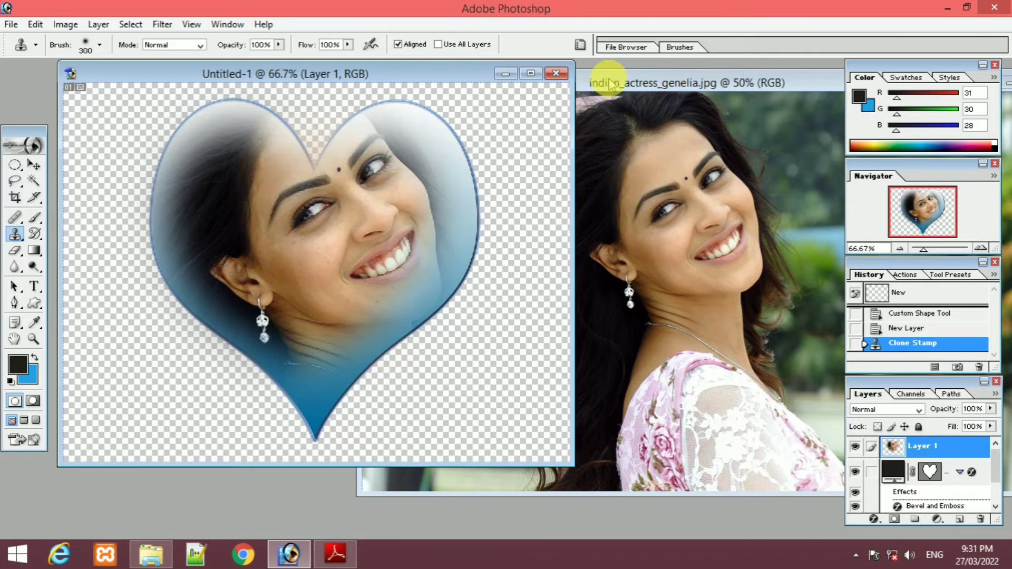
Close the actress photo, minimize the heart document and create a new transparent canvas.
{"action": "double_click", "coordinate": [368, 83]}
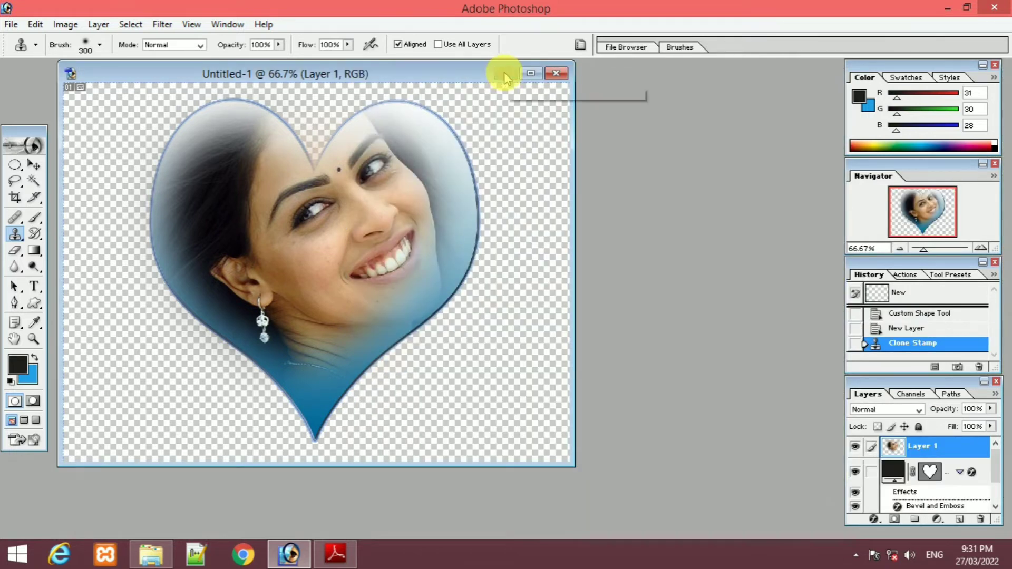
{"action": "left_click", "coordinate": [505, 74]}
{"action": "left_click", "coordinate": [11, 24]}
{"action": "left_click", "coordinate": [32, 42]}
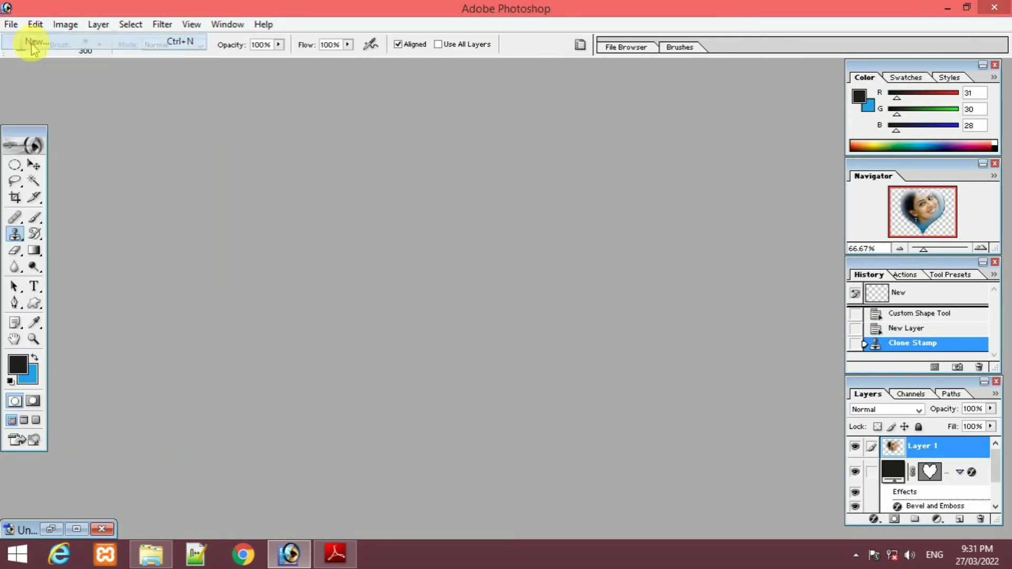
{"action": "left_click", "coordinate": [635, 191]}
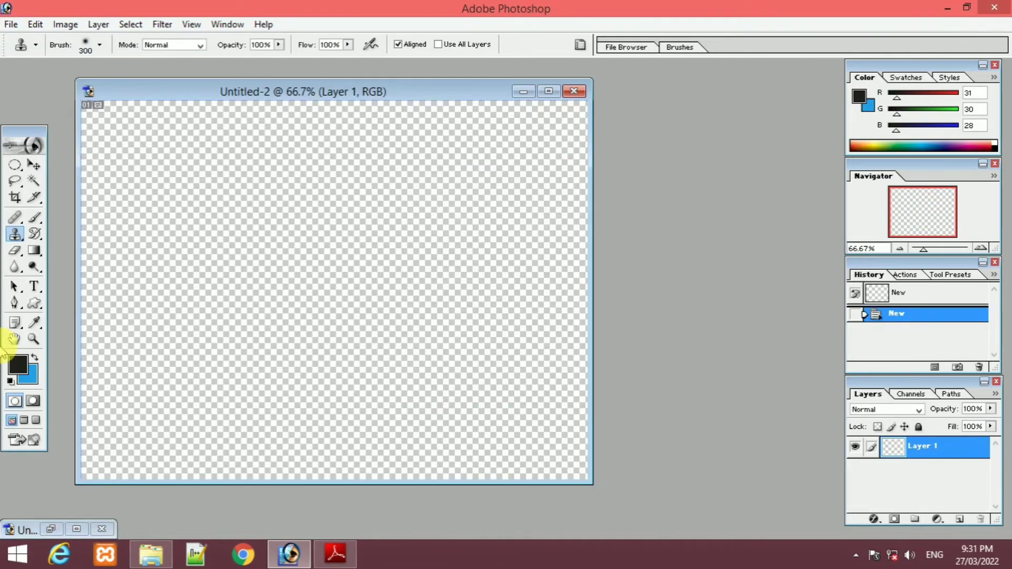
Draw a large custom-shape star across the canvas and nudge it up and left.
{"action": "left_click", "coordinate": [34, 305]}
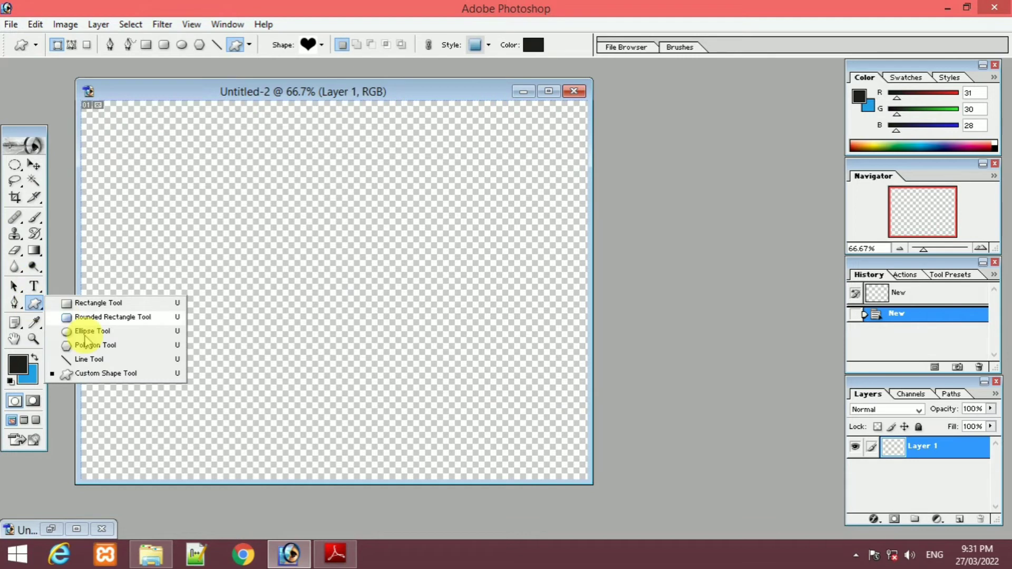
{"action": "left_click", "coordinate": [323, 45]}
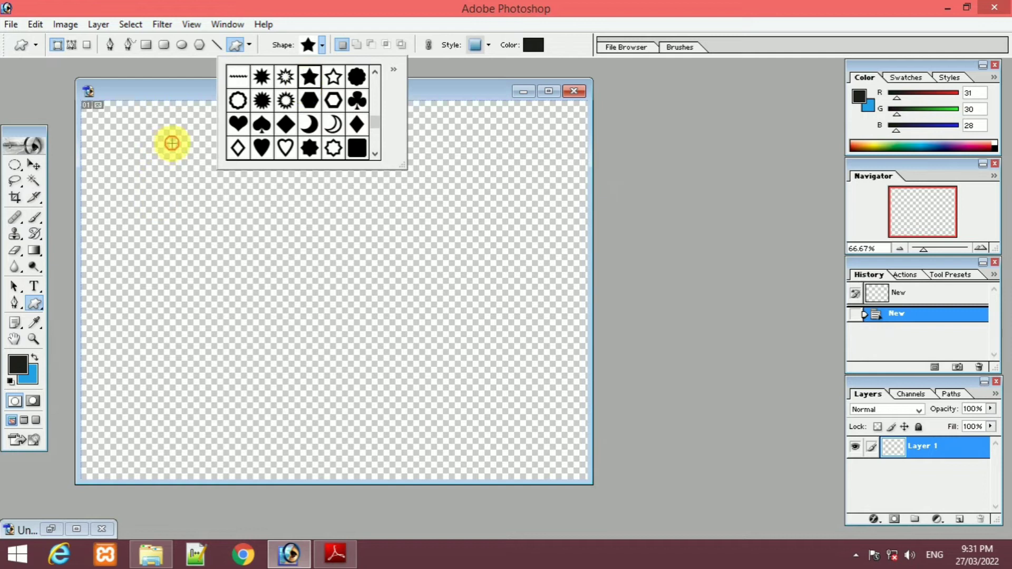
{"action": "left_click_drag", "start_coordinate": [172, 143], "coordinate": [564, 462]}
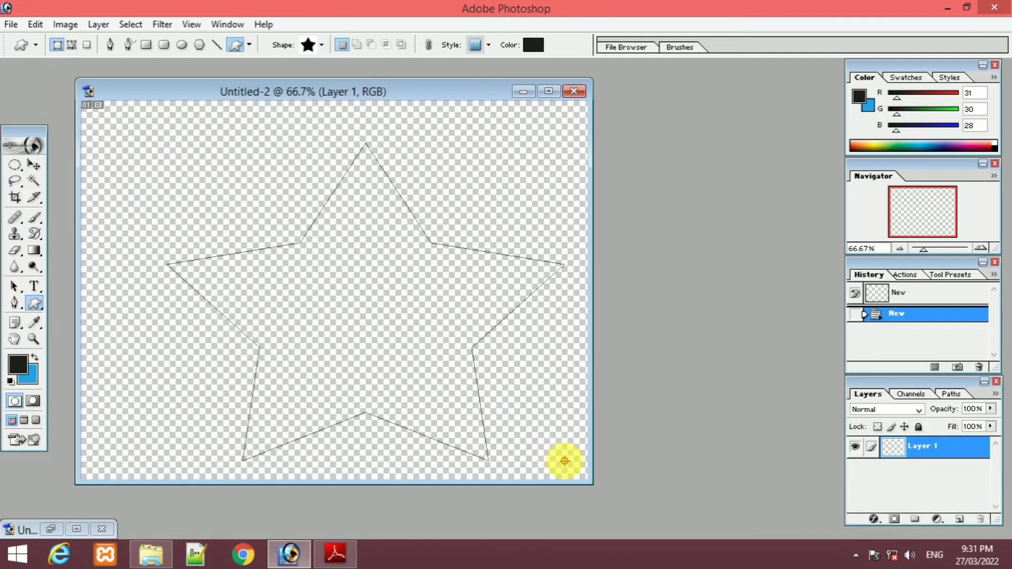
{"action": "left_click", "coordinate": [33, 165]}
{"action": "mouse_move", "coordinate": [378, 307]}
{"action": "left_mouse_down"}
{"action": "mouse_move", "coordinate": [356, 288]}
{"action": "mouse_move", "coordinate": [361, 300]}
{"action": "left_mouse_up"}
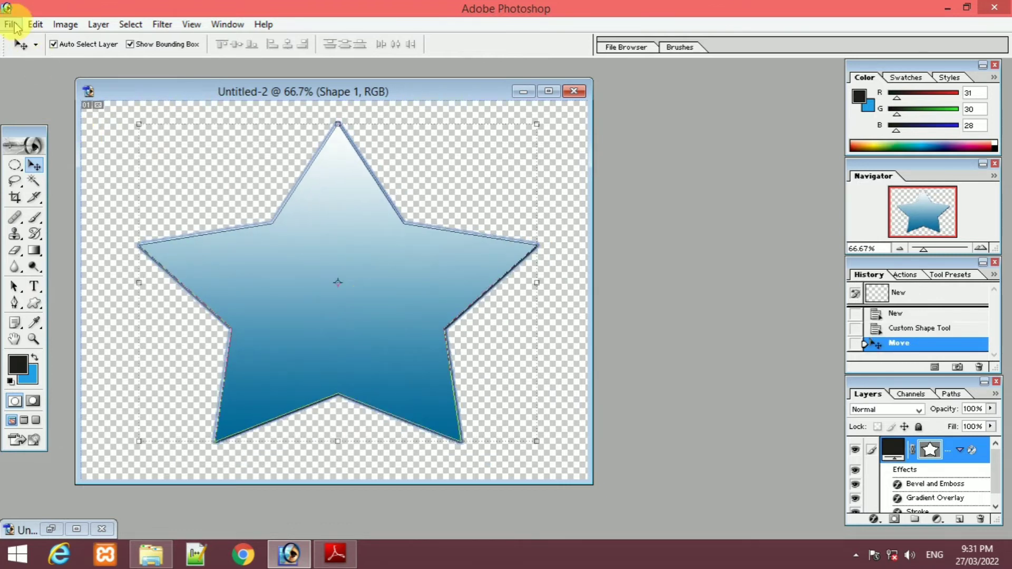
{"action": "left_click", "coordinate": [11, 25]}
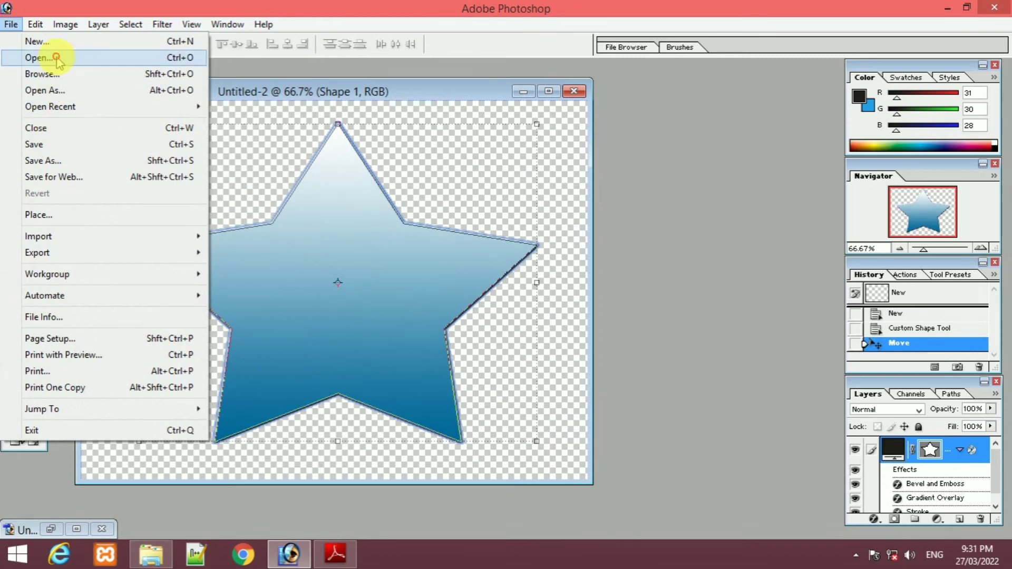
Open 747958.jpg and place its window beside the star document.
{"action": "left_click", "coordinate": [56, 58]}
{"action": "left_click", "coordinate": [471, 175]}
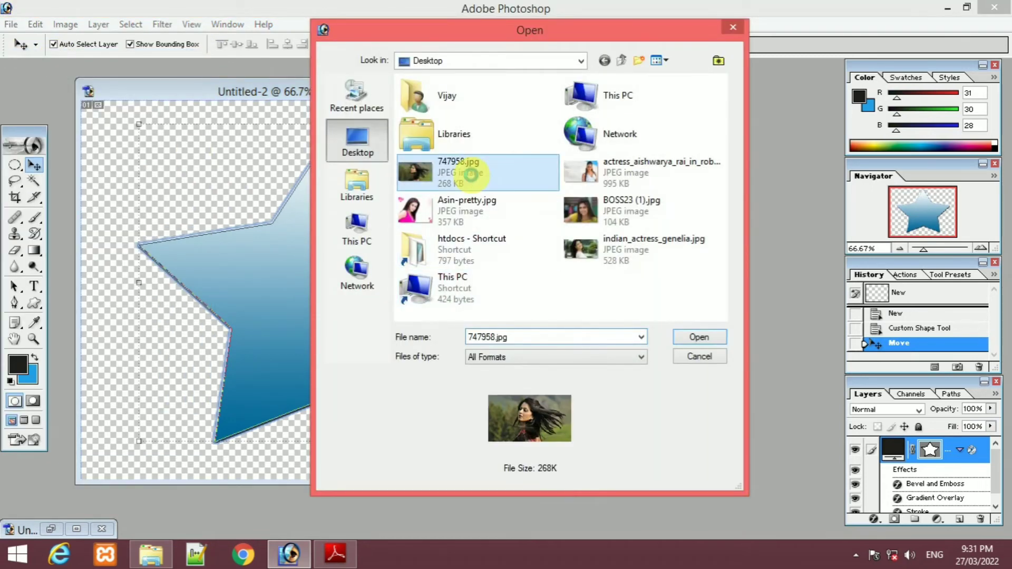
{"action": "double_click", "coordinate": [471, 174]}
{"action": "left_click_drag", "start_coordinate": [402, 95], "coordinate": [578, 109]}
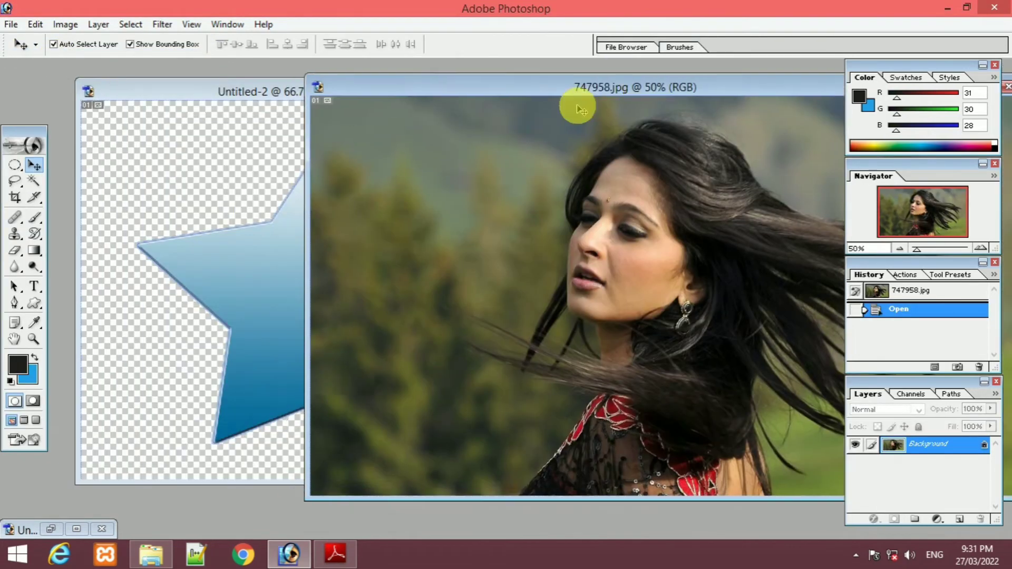
Set a smaller Clone Stamp source on the woman's cheek and add an empty layer above the star.
{"action": "left_click", "coordinate": [14, 233]}
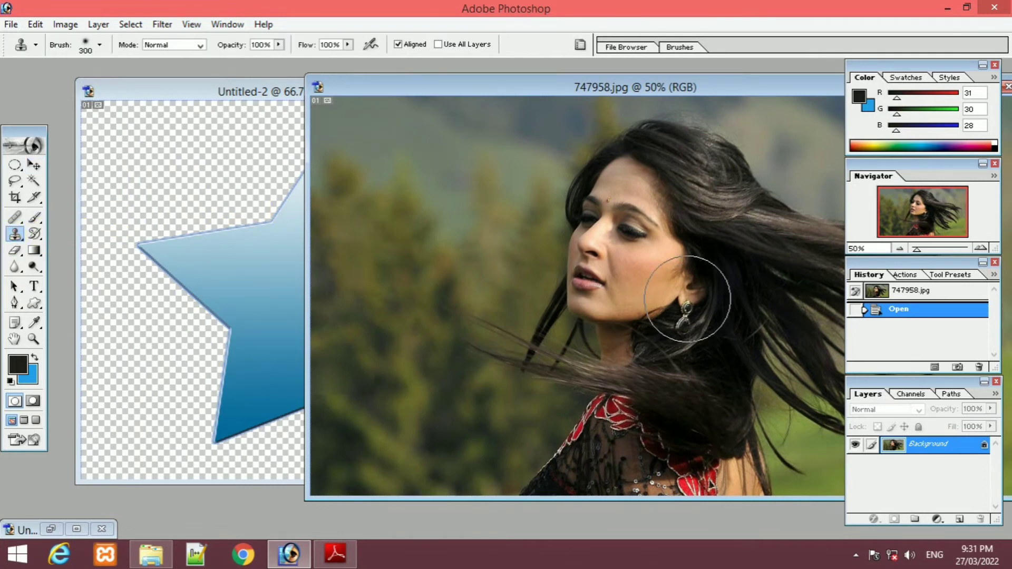
{"action": "key", "text": "bracketleft"}
{"action": "key", "text": "bracketleft"}
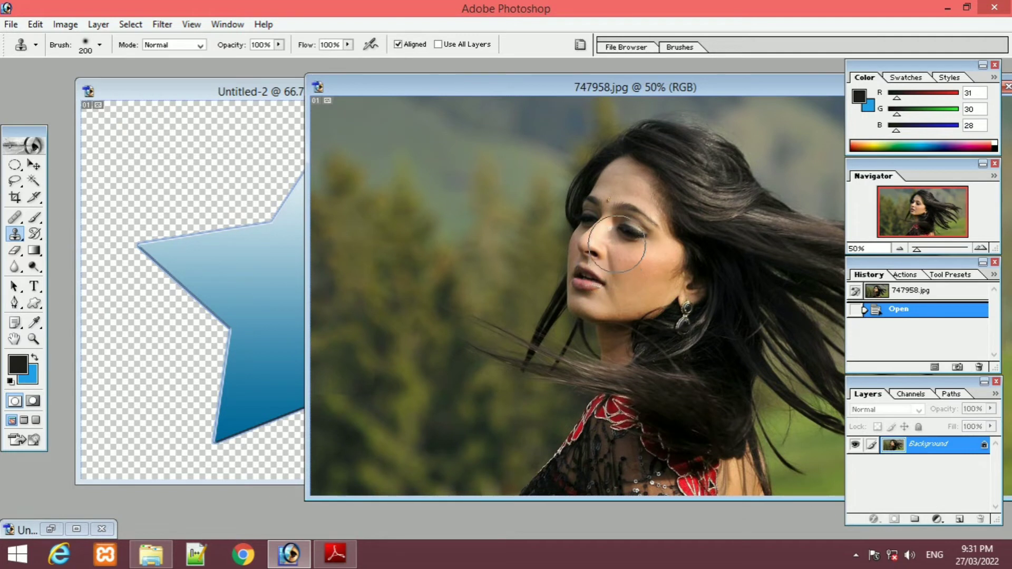
{"action": "left_click", "coordinate": [623, 242], "text": "alt"}
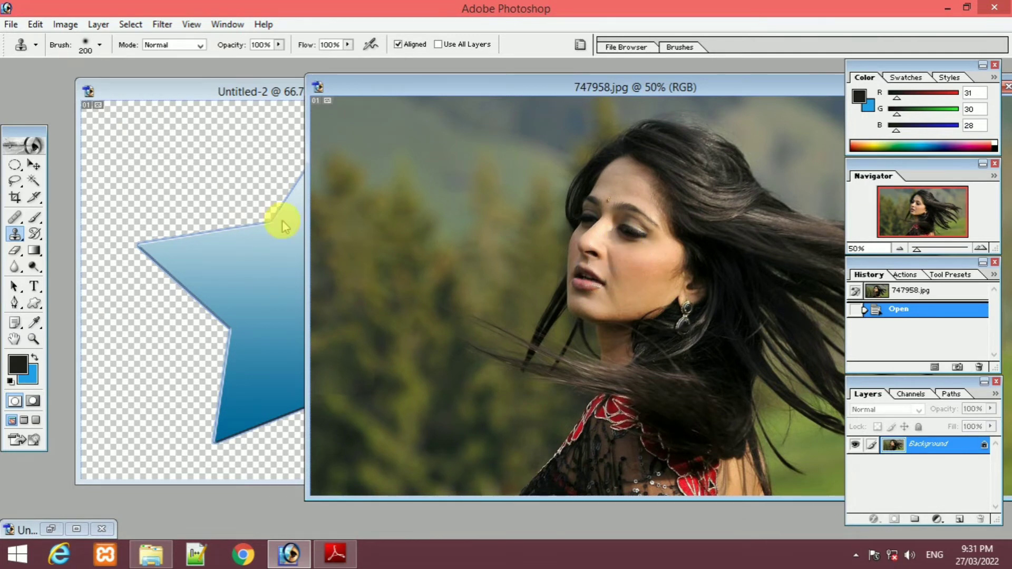
{"action": "left_click", "coordinate": [264, 91]}
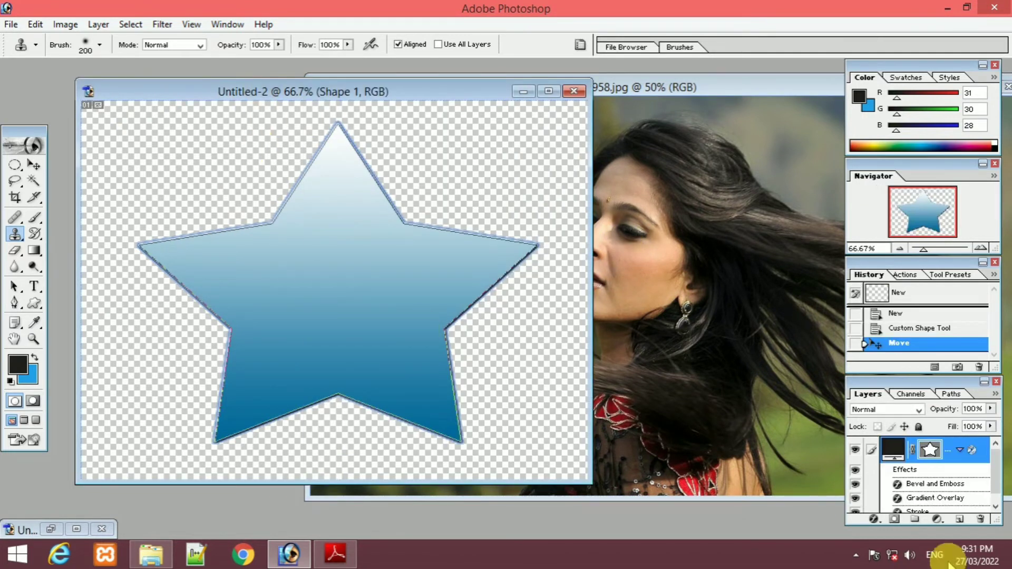
{"action": "left_click", "coordinate": [959, 519]}
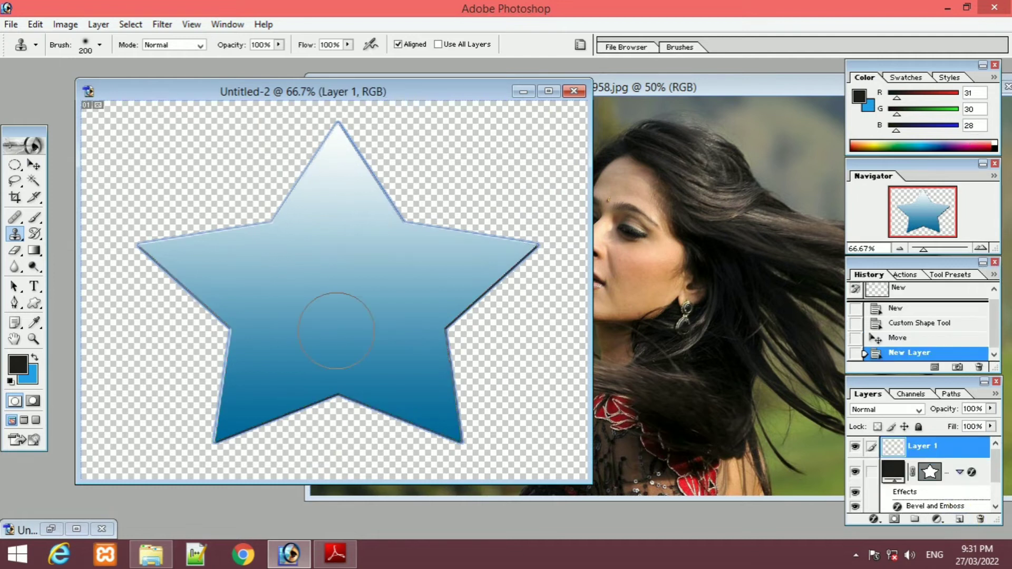
Clone the woman's eye and cheek into the star on Layer 1, then bring 747958.jpg forward.
{"action": "mouse_move", "coordinate": [329, 263]}
{"action": "left_mouse_down"}
{"action": "mouse_move", "coordinate": [376, 332]}
{"action": "mouse_move", "coordinate": [425, 290]}
{"action": "mouse_move", "coordinate": [338, 209]}
{"action": "mouse_move", "coordinate": [205, 269]}
{"action": "mouse_move", "coordinate": [318, 348]}
{"action": "mouse_move", "coordinate": [350, 339]}
{"action": "left_mouse_up"}
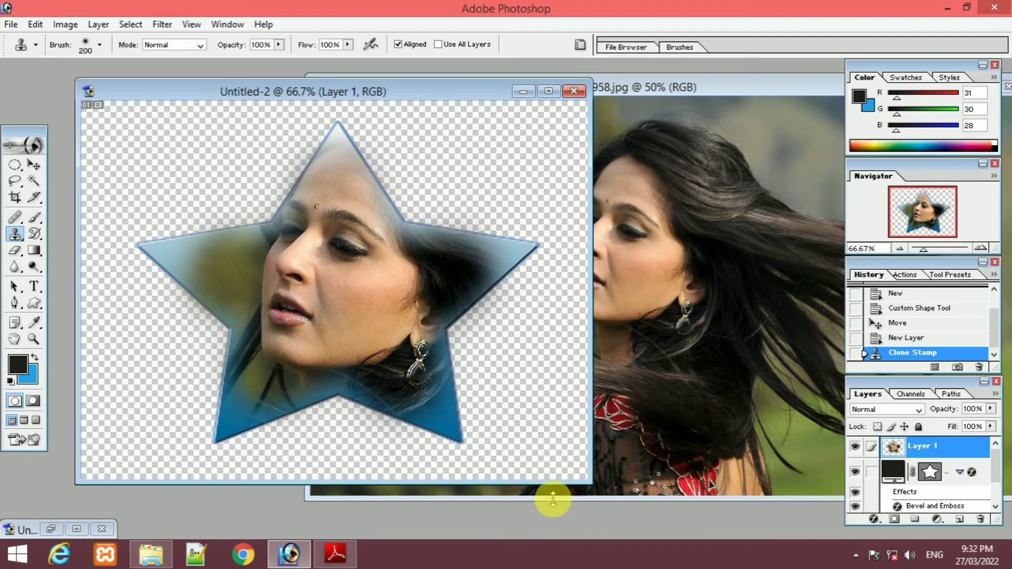
{"action": "left_click", "coordinate": [662, 87]}
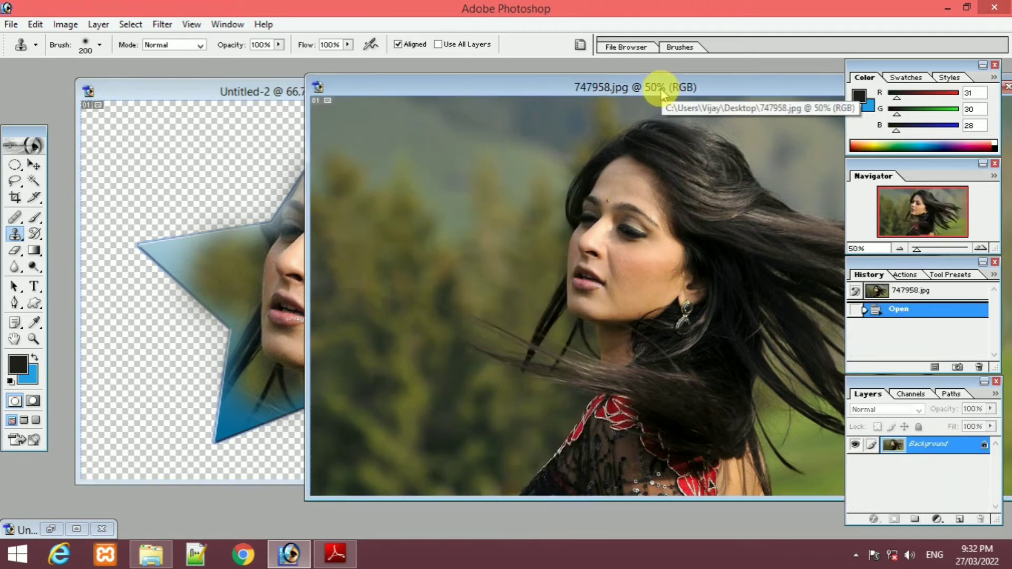
Resize 747958.jpg to 1200 pixels wide via Image Size, then return to Untitled-2.
{"action": "left_click", "coordinate": [57, 29]}
{"action": "left_click", "coordinate": [83, 137]}
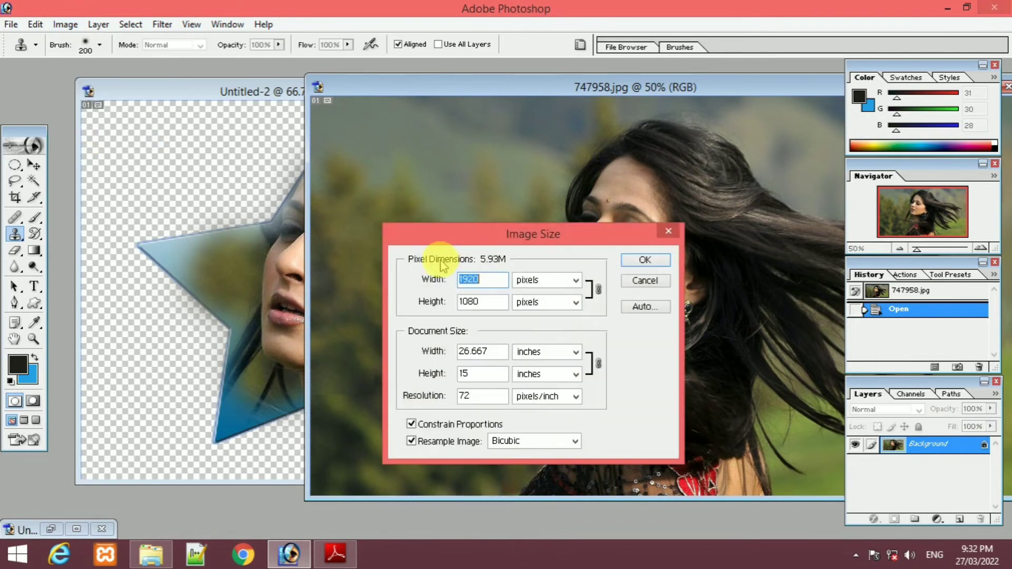
{"action": "type", "text": "1200"}
{"action": "key", "text": "Return"}
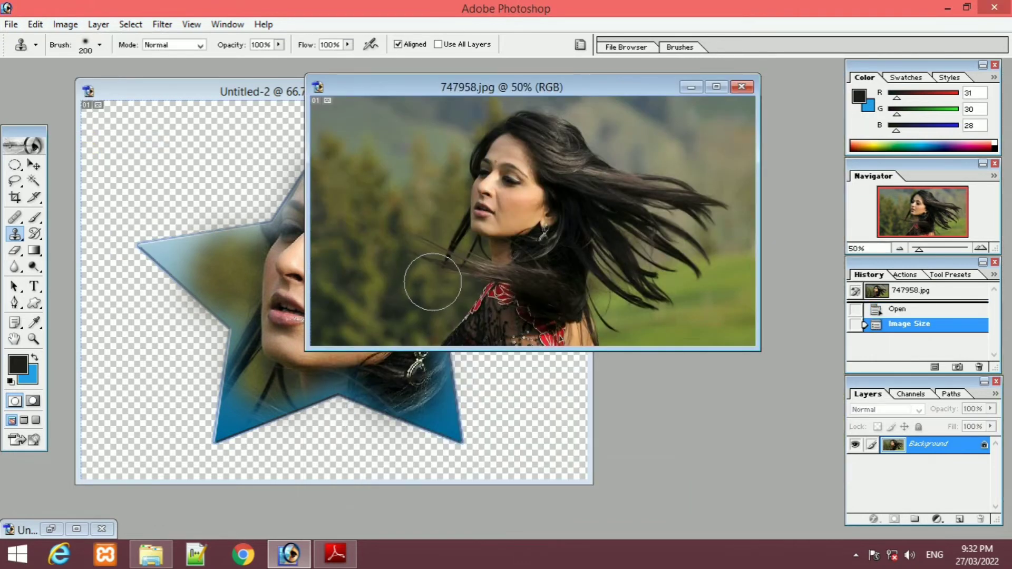
{"action": "left_click", "coordinate": [262, 89]}
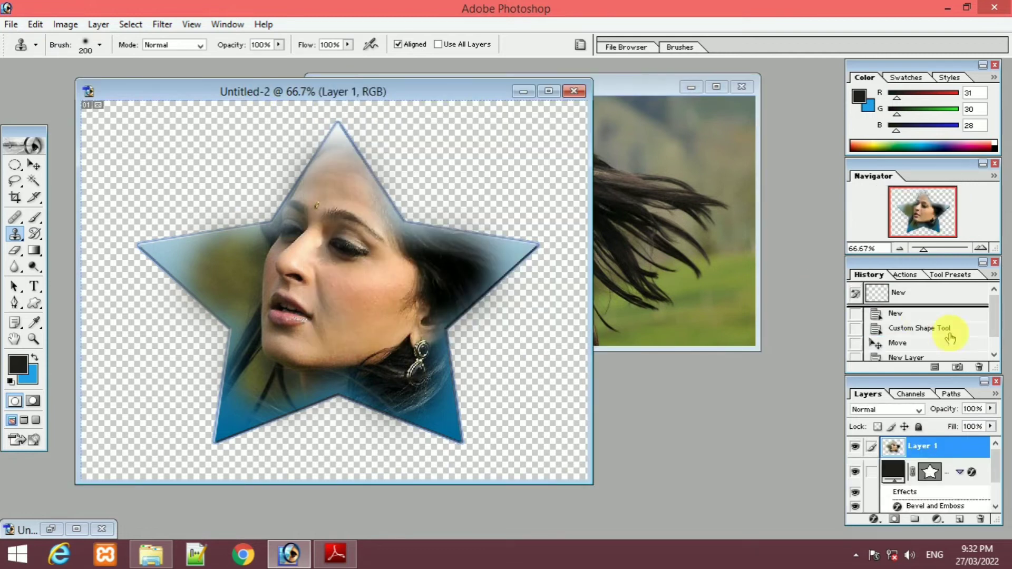
Revert history to the plain gradient star and add a fresh empty layer.
{"action": "left_click", "coordinate": [928, 294]}
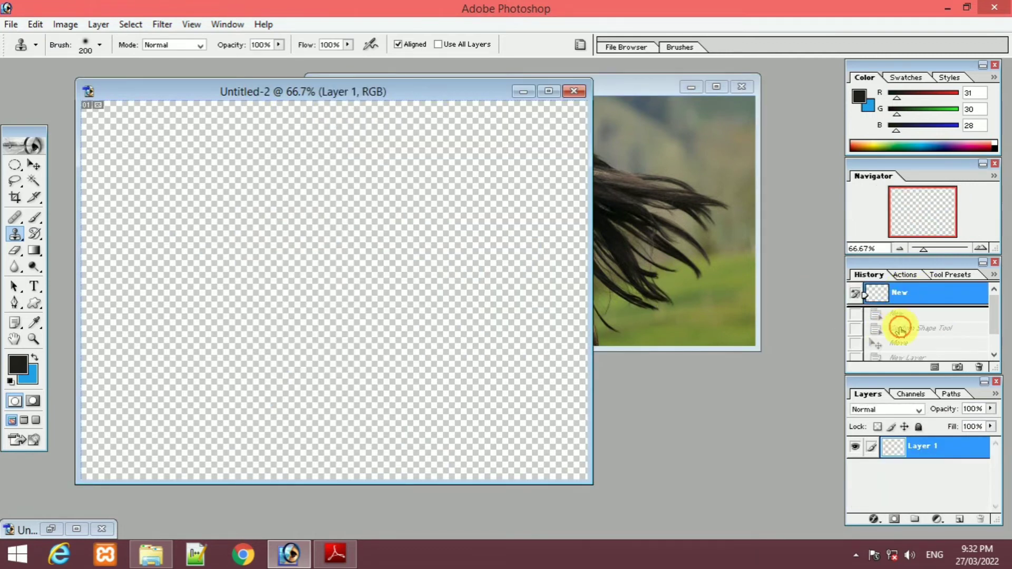
{"action": "left_click", "coordinate": [900, 329]}
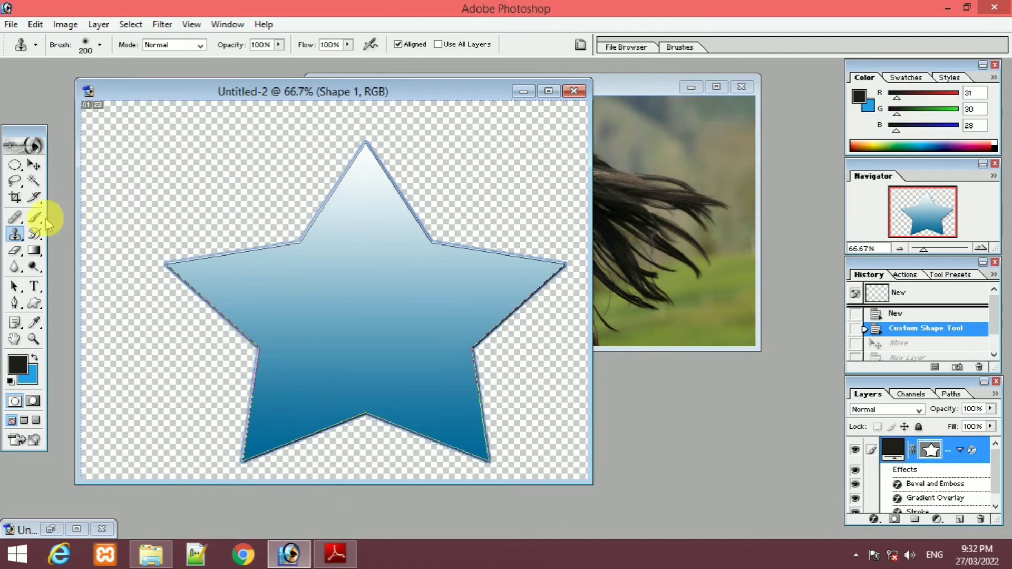
{"action": "left_click", "coordinate": [961, 522]}
Sample the resized photo's face with a slightly smaller brush and clone face and hair into the star.
{"action": "left_click", "coordinate": [627, 89]}
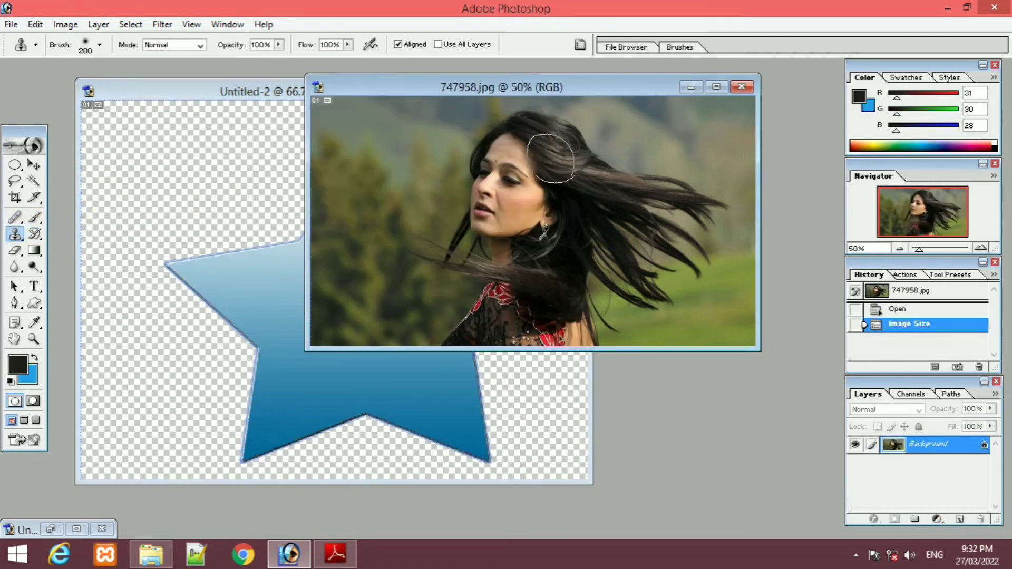
{"action": "key", "text": "bracketleft"}
{"action": "left_click", "coordinate": [516, 192], "text": "alt"}
{"action": "left_click", "coordinate": [287, 90]}
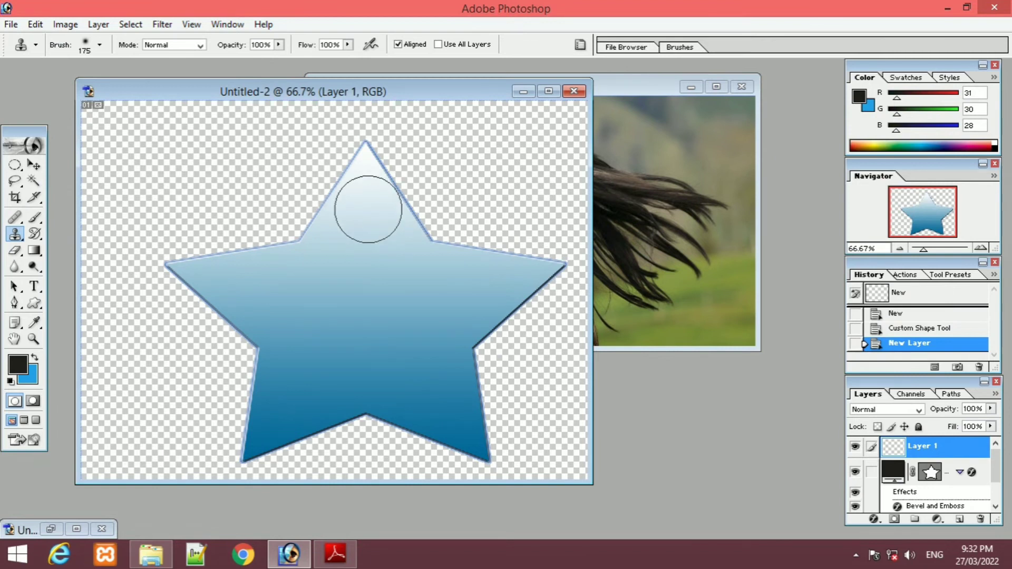
{"action": "mouse_move", "coordinate": [363, 225]}
{"action": "left_mouse_down"}
{"action": "mouse_move", "coordinate": [481, 291]}
{"action": "mouse_move", "coordinate": [406, 335]}
{"action": "mouse_move", "coordinate": [418, 394]}
{"action": "mouse_move", "coordinate": [428, 370]}
{"action": "mouse_move", "coordinate": [277, 403]}
{"action": "mouse_move", "coordinate": [300, 390]}
{"action": "mouse_move", "coordinate": [303, 311]}
{"action": "mouse_move", "coordinate": [258, 279]}
{"action": "mouse_move", "coordinate": [359, 298]}
{"action": "mouse_move", "coordinate": [360, 340]}
{"action": "mouse_move", "coordinate": [332, 279]}
{"action": "mouse_move", "coordinate": [369, 248]}
{"action": "mouse_move", "coordinate": [427, 316]}
{"action": "mouse_move", "coordinate": [419, 336]}
{"action": "mouse_move", "coordinate": [406, 311]}
{"action": "left_mouse_up"}
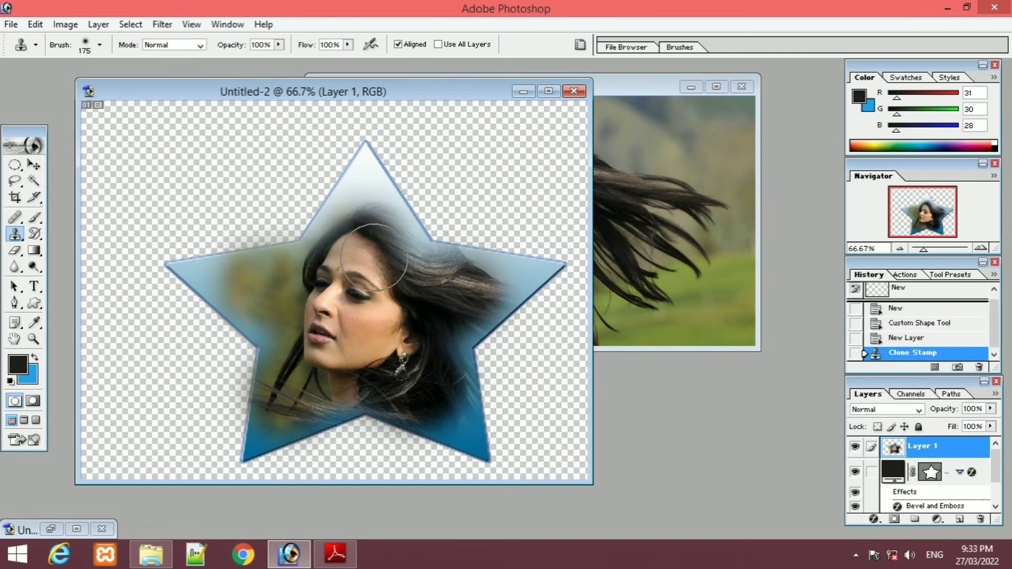
In Shape 1's layer style, switch the Gradient Overlay preset to Violet-Orange and apply.
{"action": "left_click", "coordinate": [984, 472]}
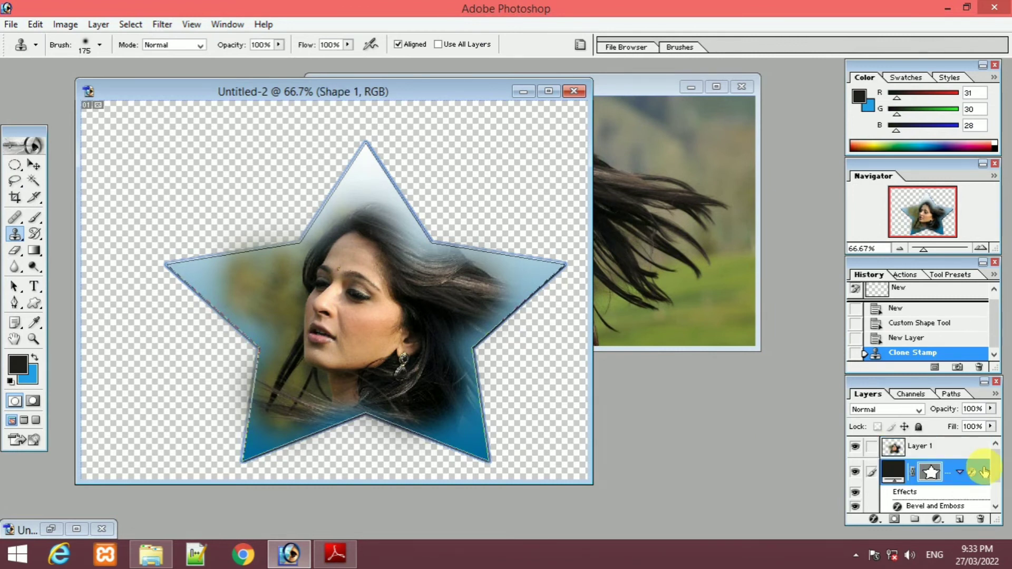
{"action": "double_click", "coordinate": [984, 472]}
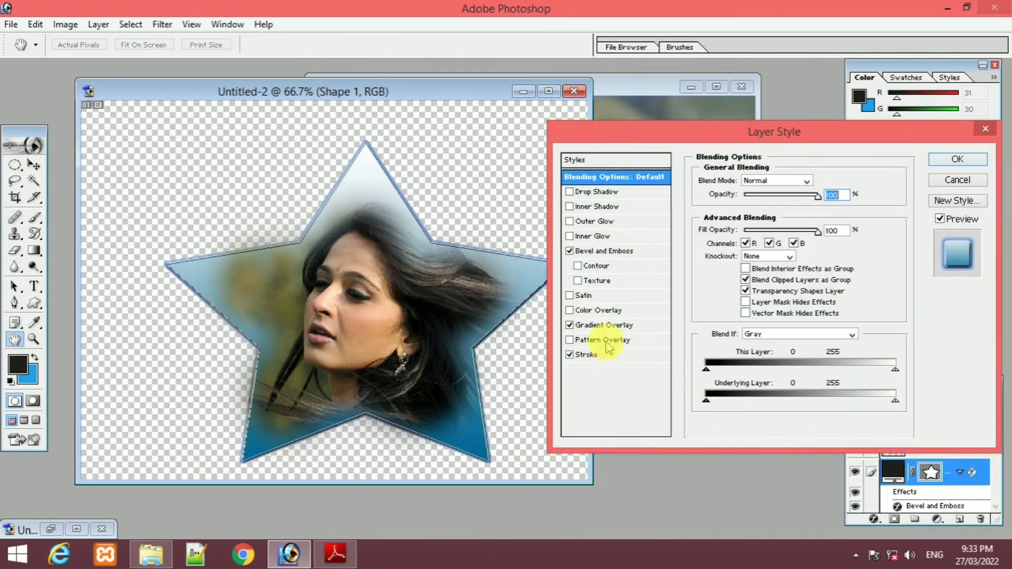
{"action": "left_click", "coordinate": [606, 326]}
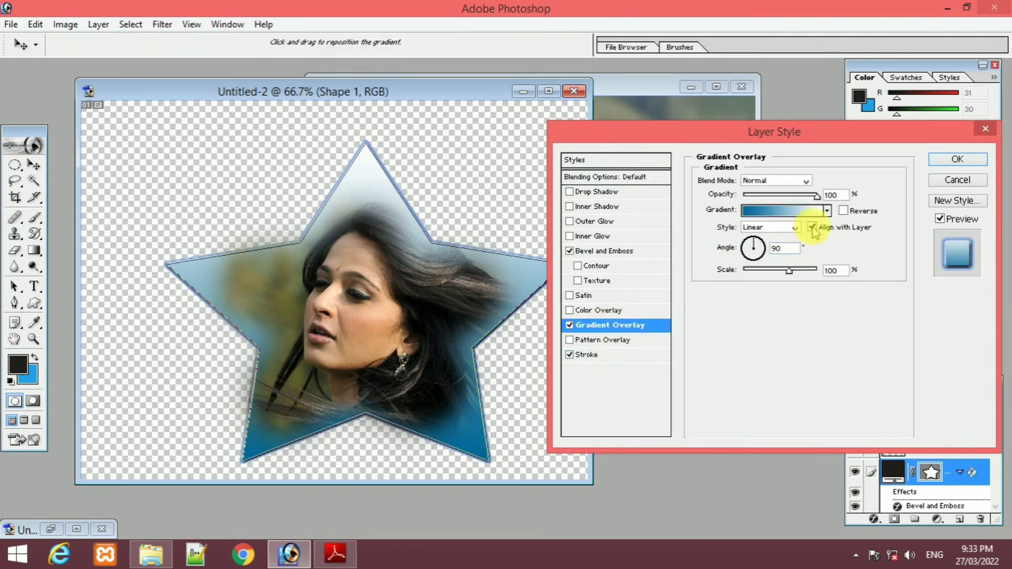
{"action": "left_click", "coordinate": [827, 211]}
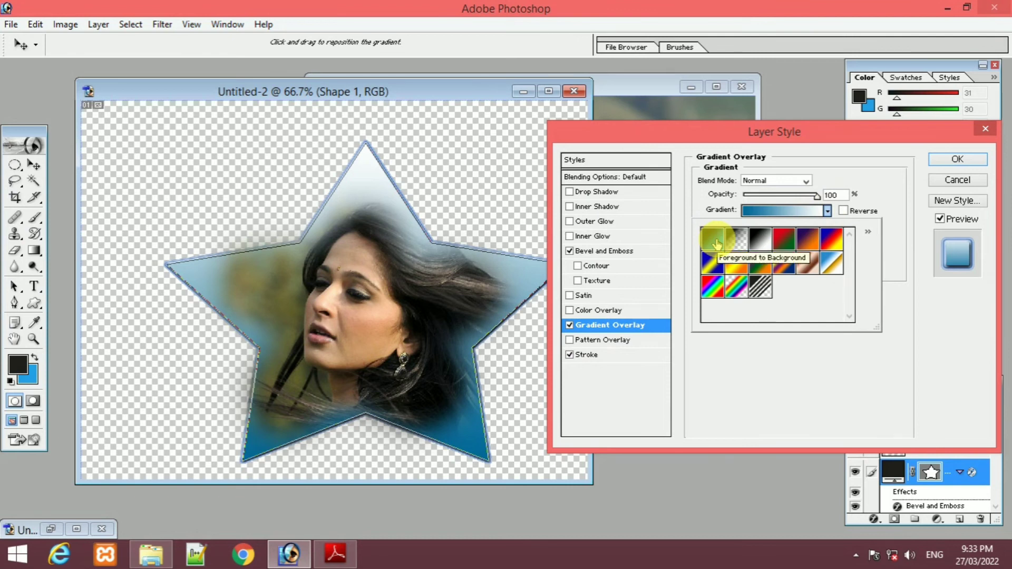
{"action": "left_click", "coordinate": [784, 240]}
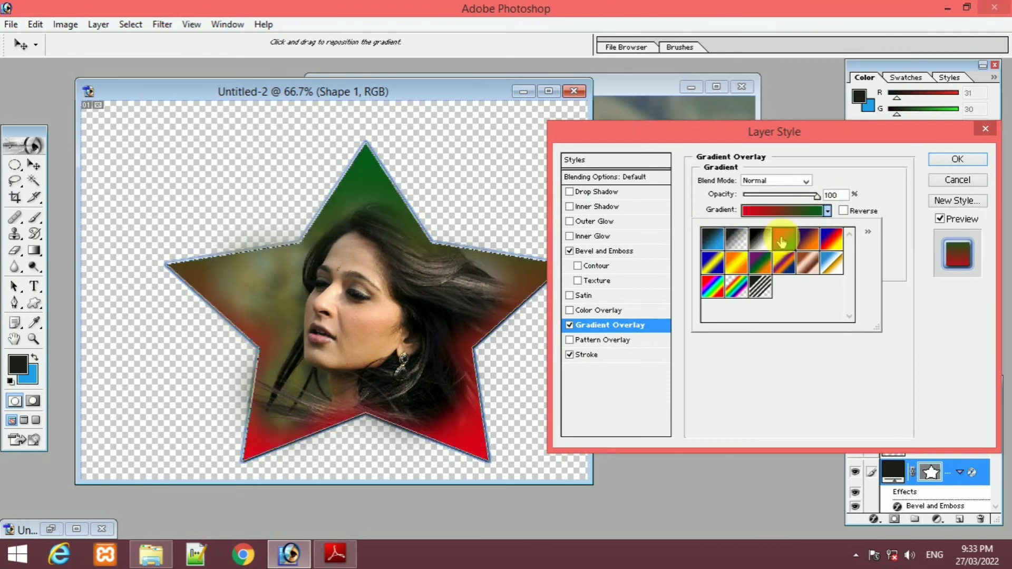
{"action": "left_click", "coordinate": [806, 241]}
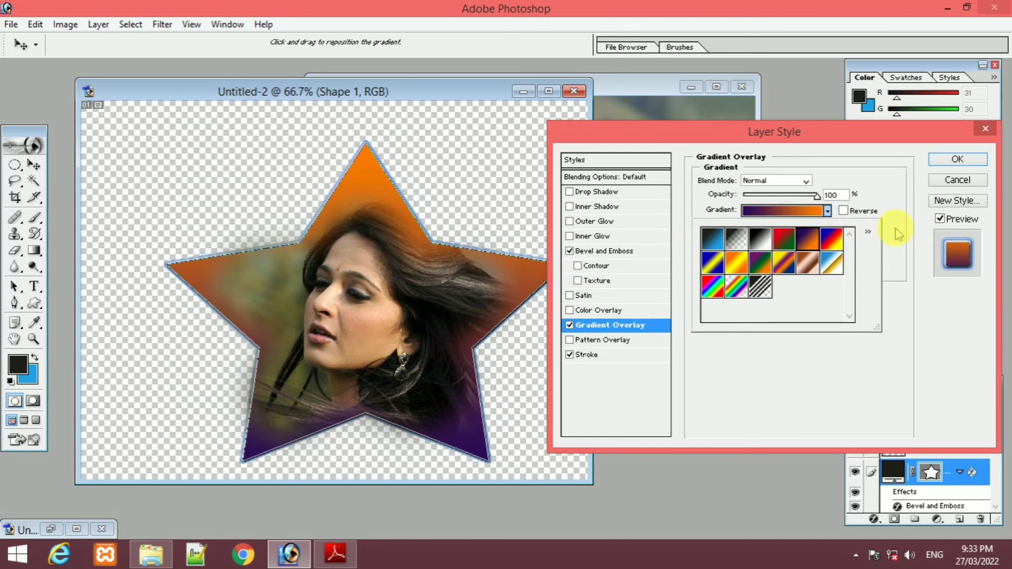
{"action": "left_click", "coordinate": [961, 159]}
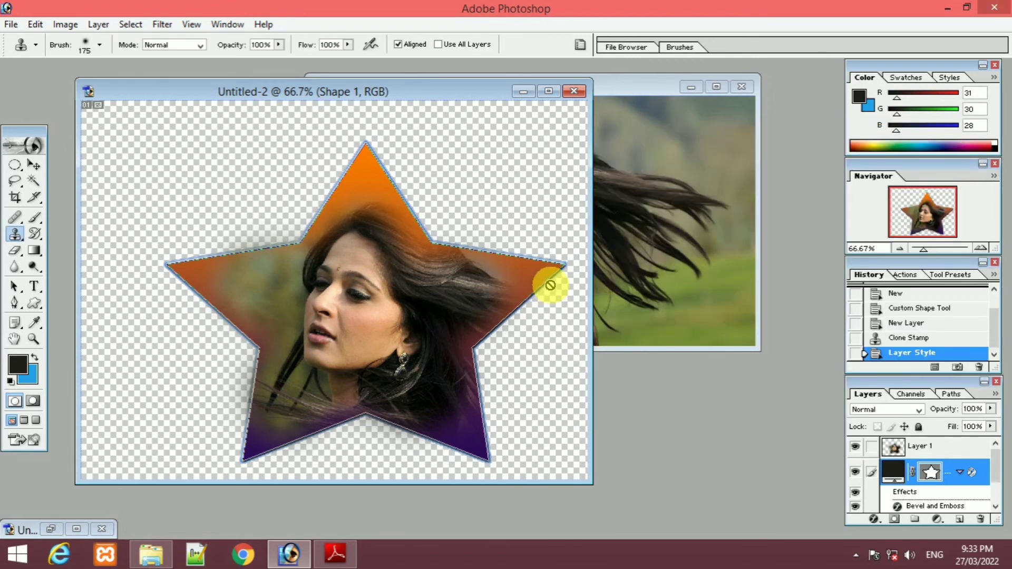
Set the star's Stroke gradient to Violet-Orange after trying other presets, and apply.
{"action": "left_click", "coordinate": [584, 354]}
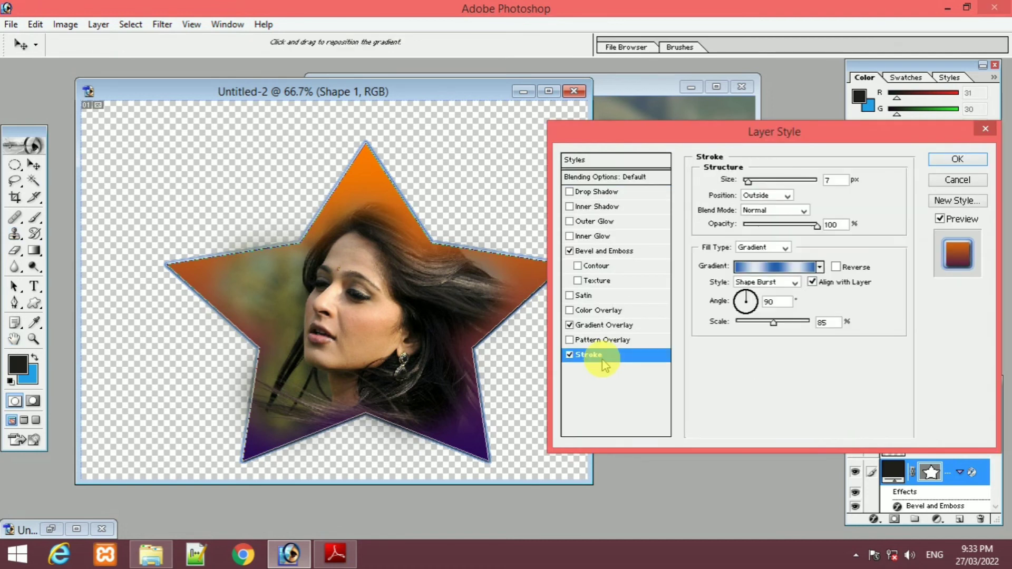
{"action": "left_click", "coordinate": [820, 268]}
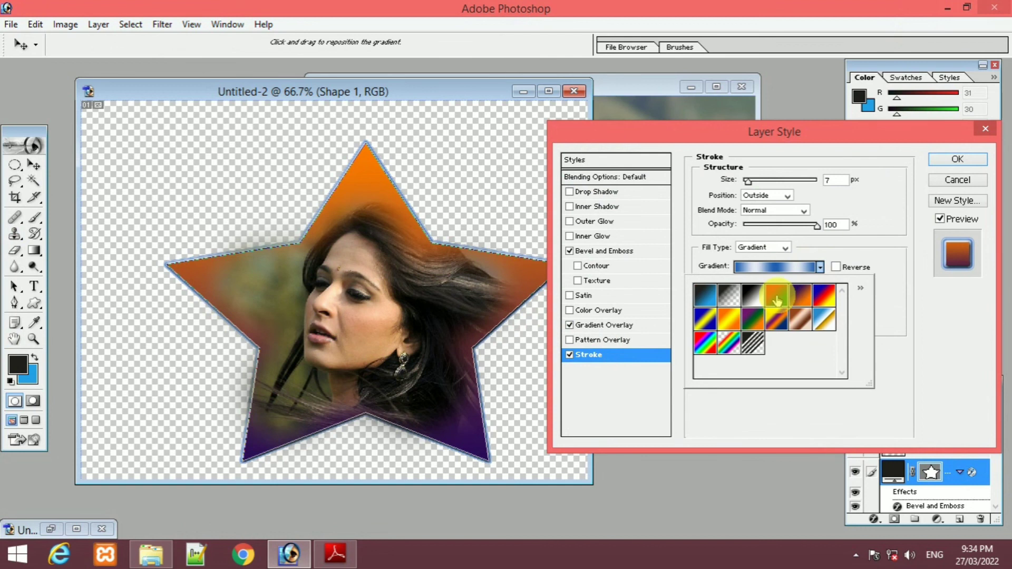
{"action": "left_click", "coordinate": [778, 299]}
{"action": "left_click", "coordinate": [802, 299]}
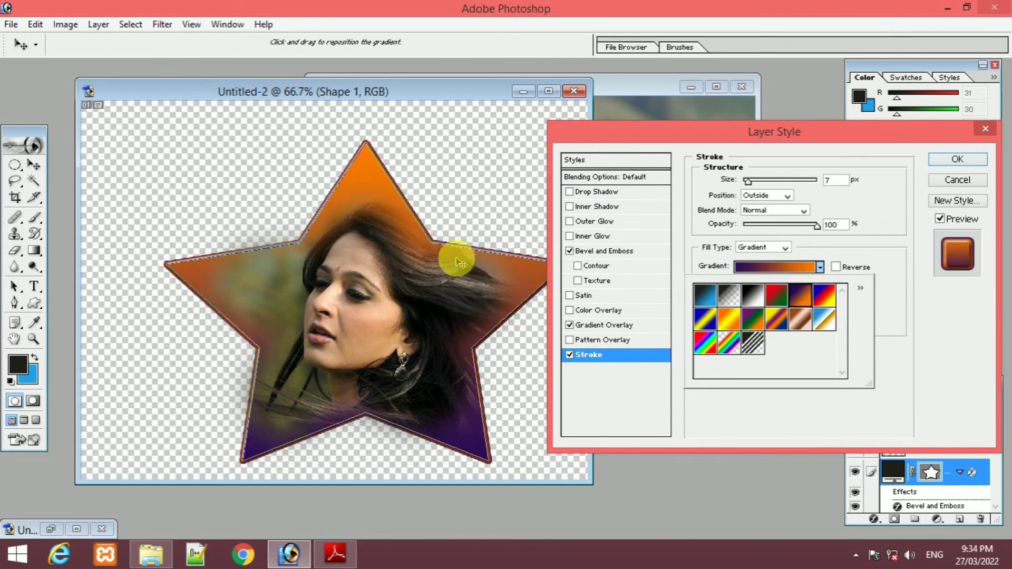
{"action": "left_click", "coordinate": [824, 297]}
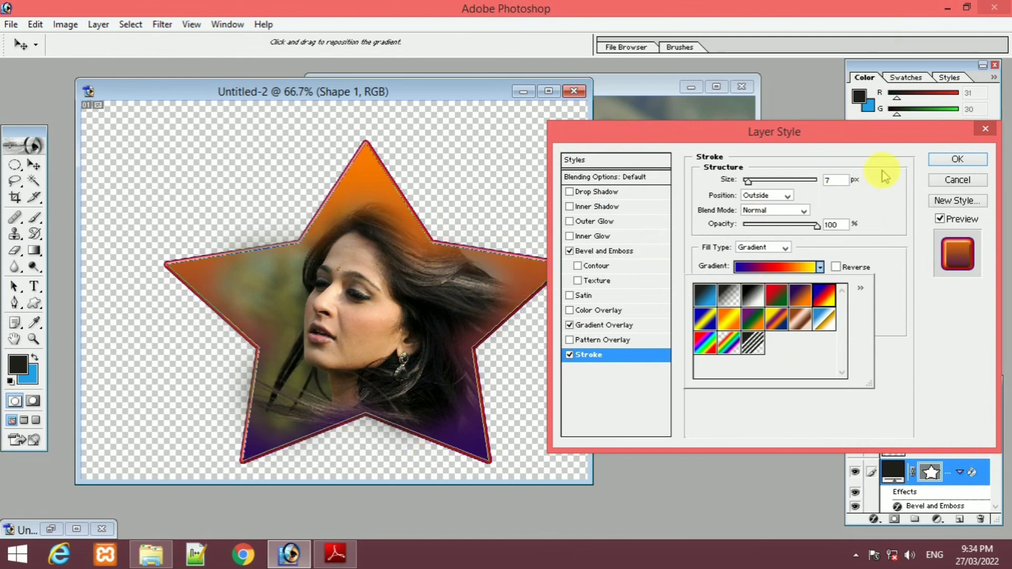
{"action": "left_click", "coordinate": [793, 299]}
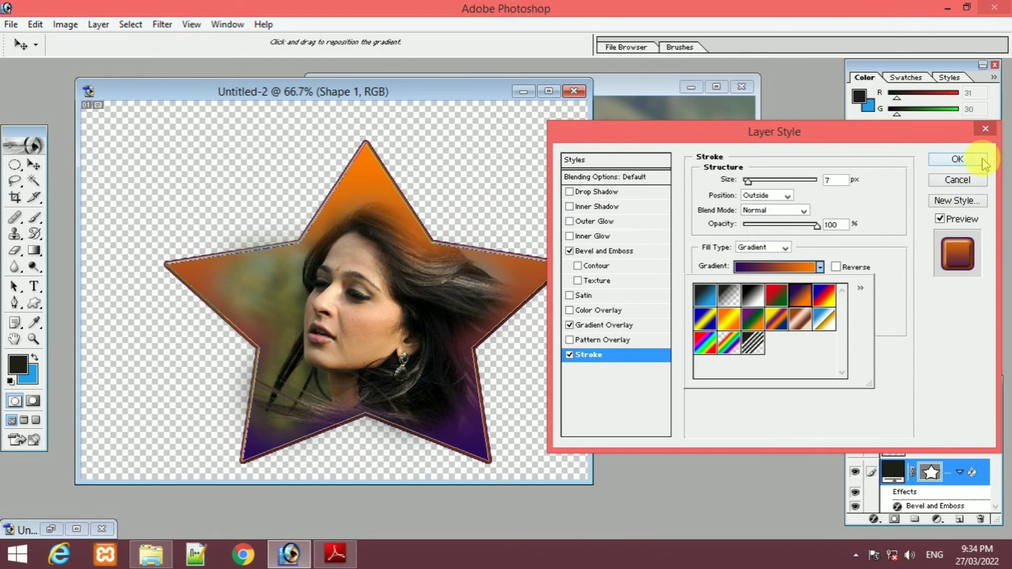
{"action": "left_click", "coordinate": [957, 159]}
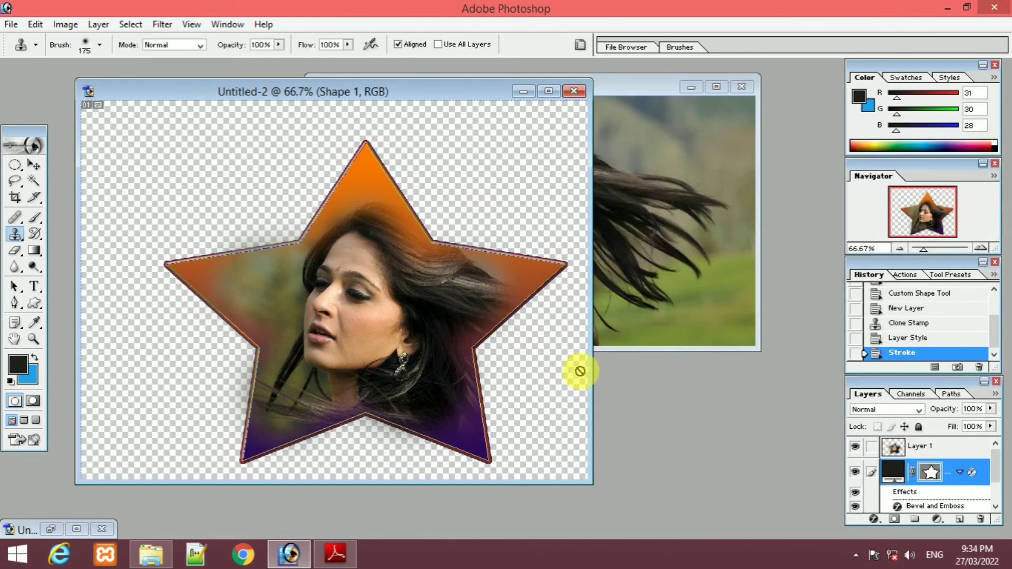